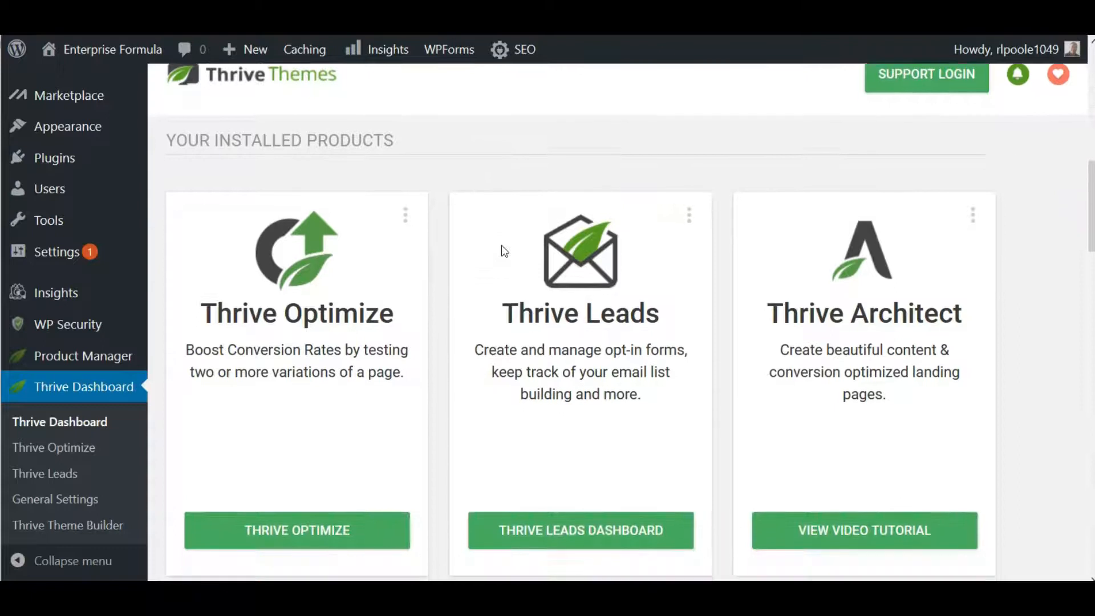
Step: Open the Smart Site settings from the Thrive features on the dashboard
scroll(506, 325, "down", 10)
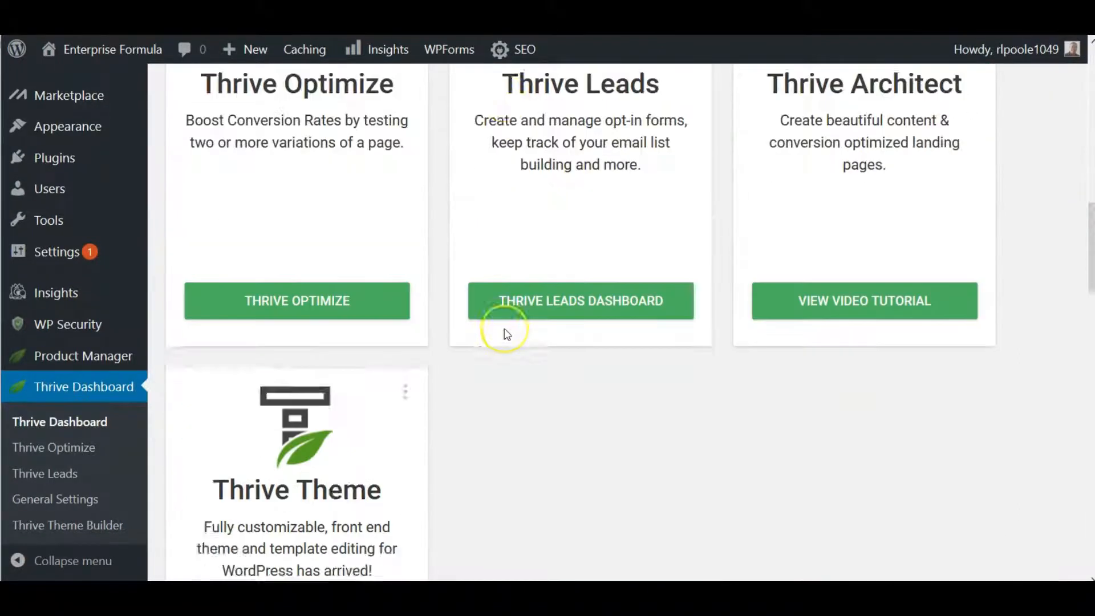
scroll(507, 335, "down", 5)
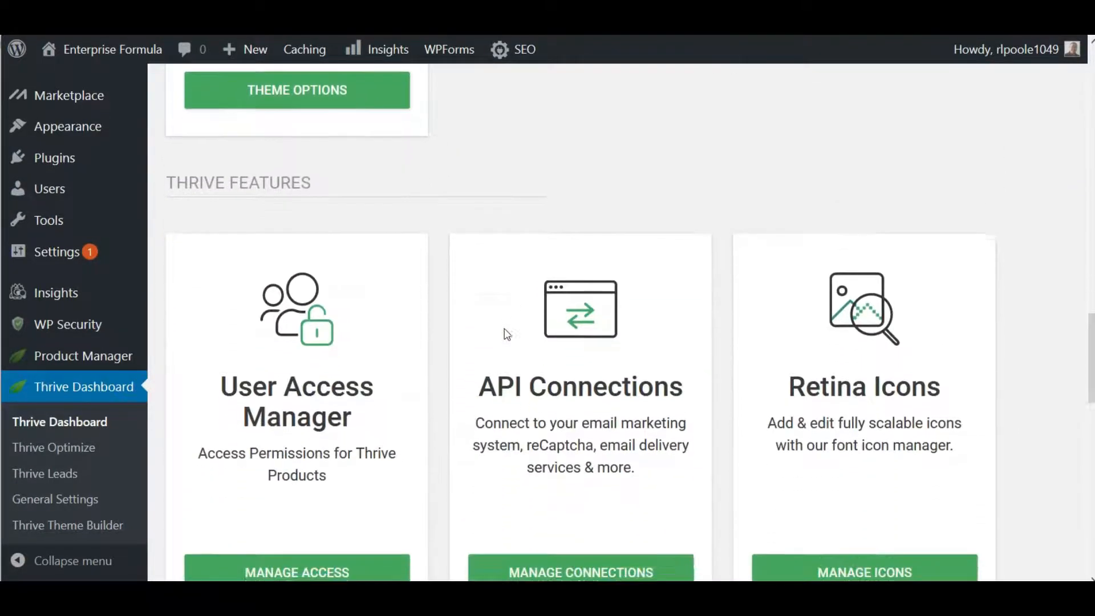
scroll(504, 333, "down", 2)
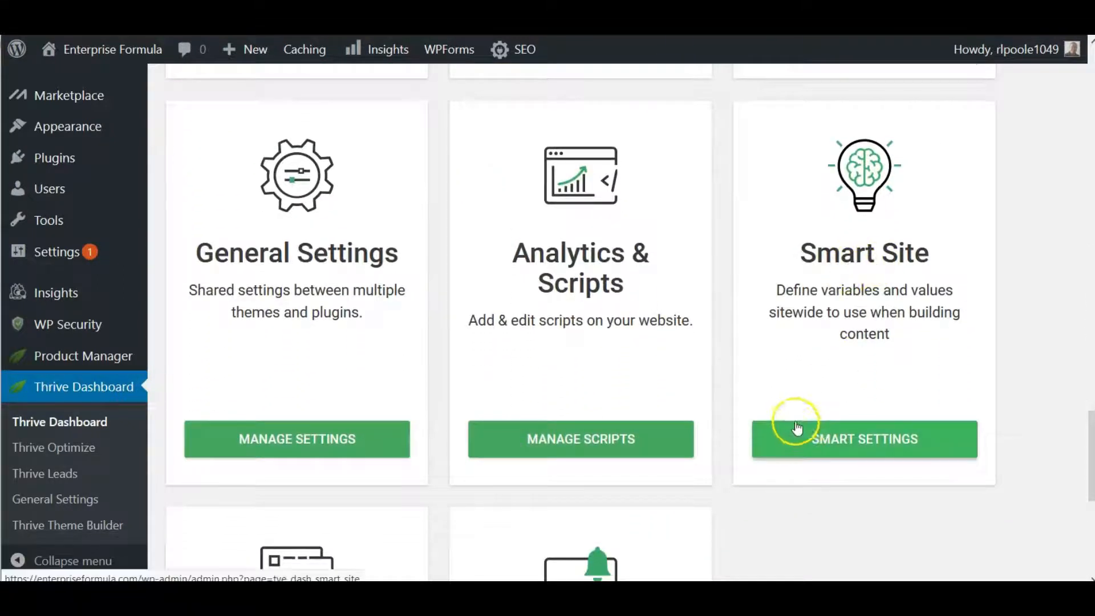
left_click(872, 441)
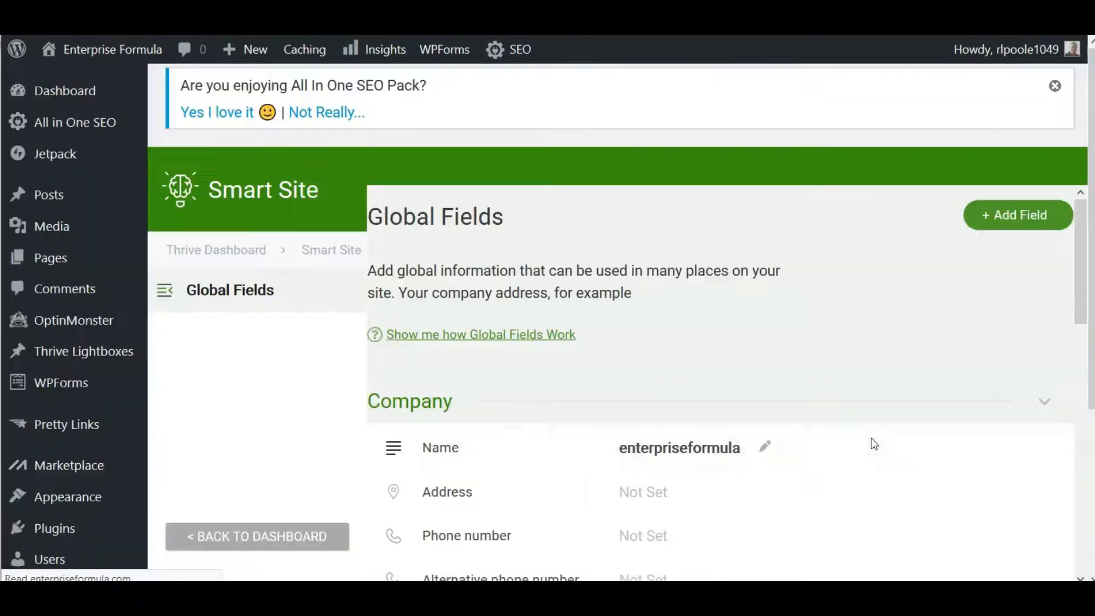
Step: Examine the global fields in the Company, Legal and Social groups
scroll(758, 416, "down", 3)
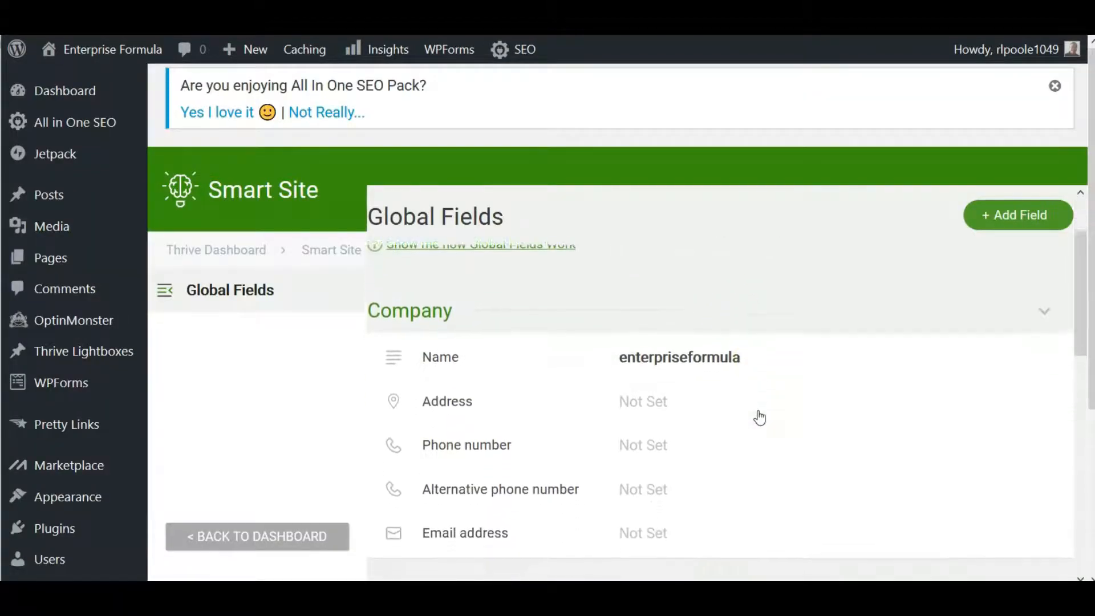
scroll(761, 416, "down", 1)
scroll(761, 416, "up", 2)
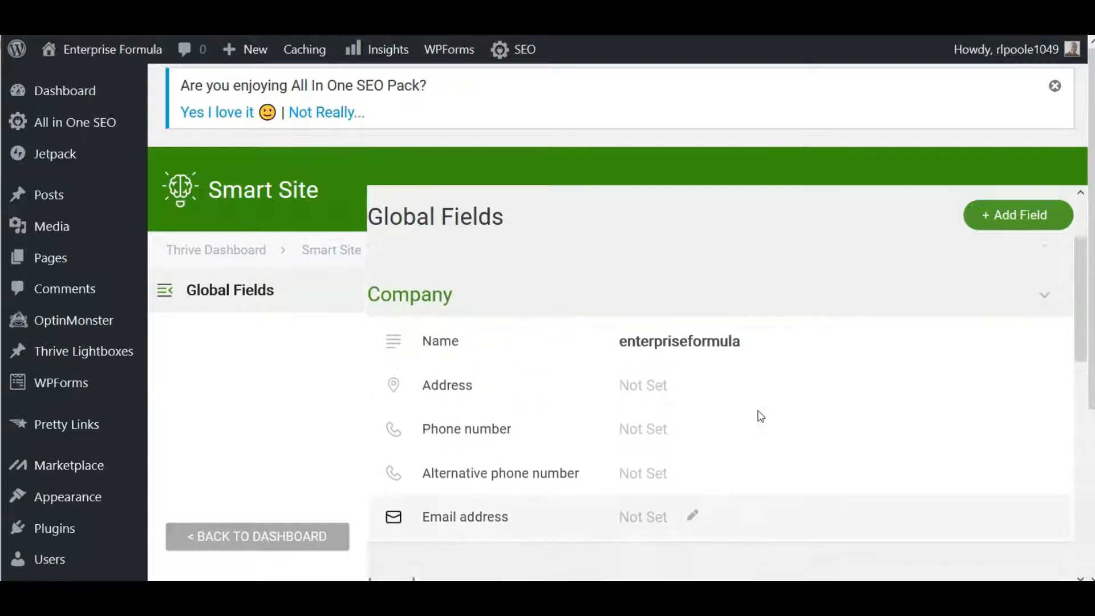
scroll(760, 416, "down", 1)
scroll(761, 416, "down", 5)
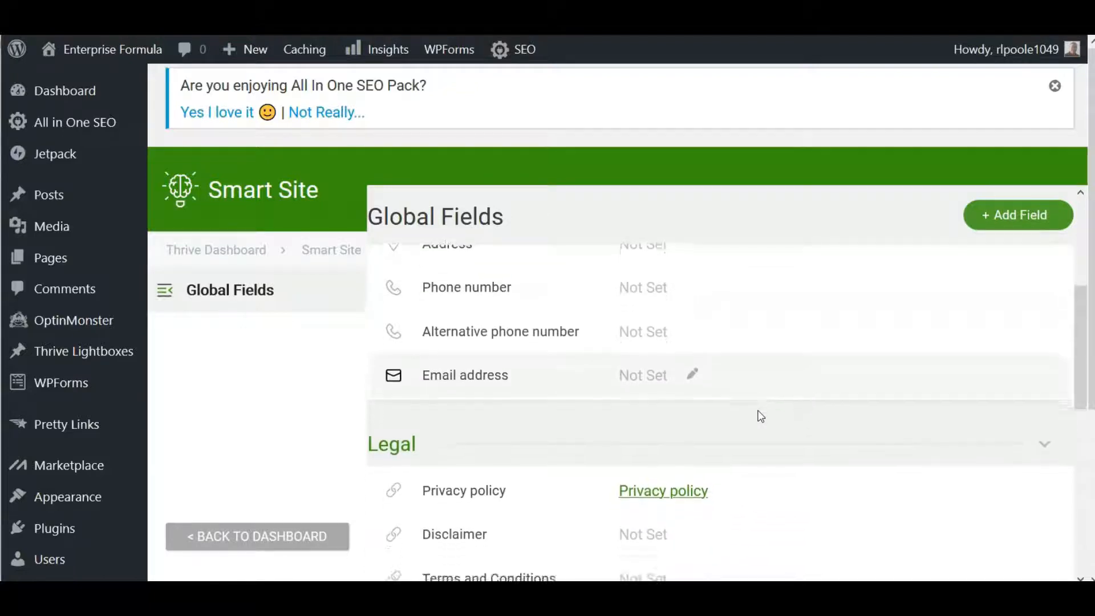
scroll(761, 416, "down", 5)
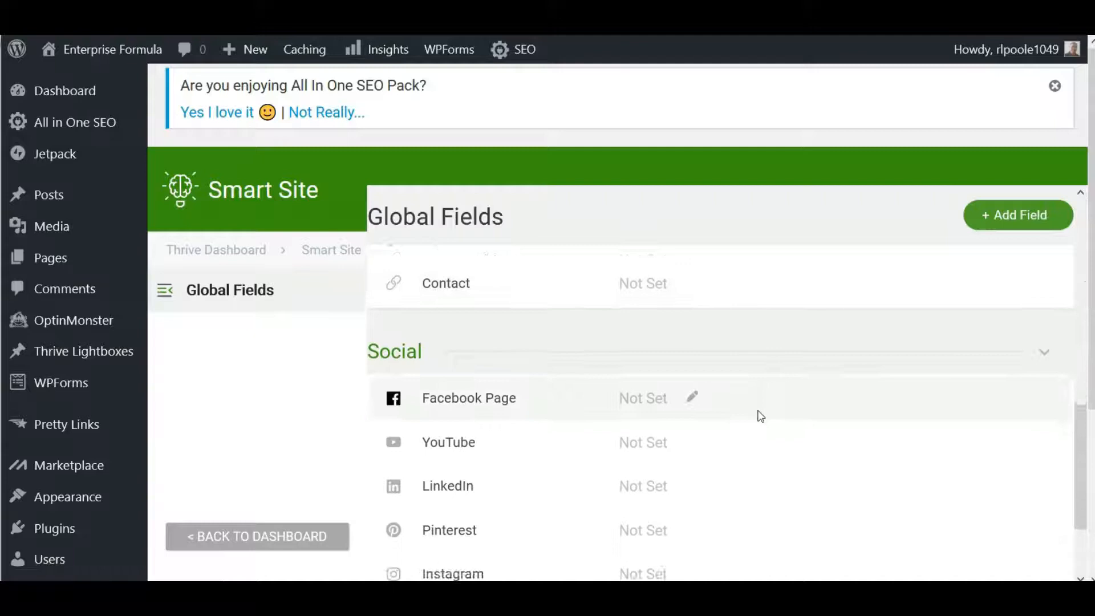
scroll(761, 416, "up", 10)
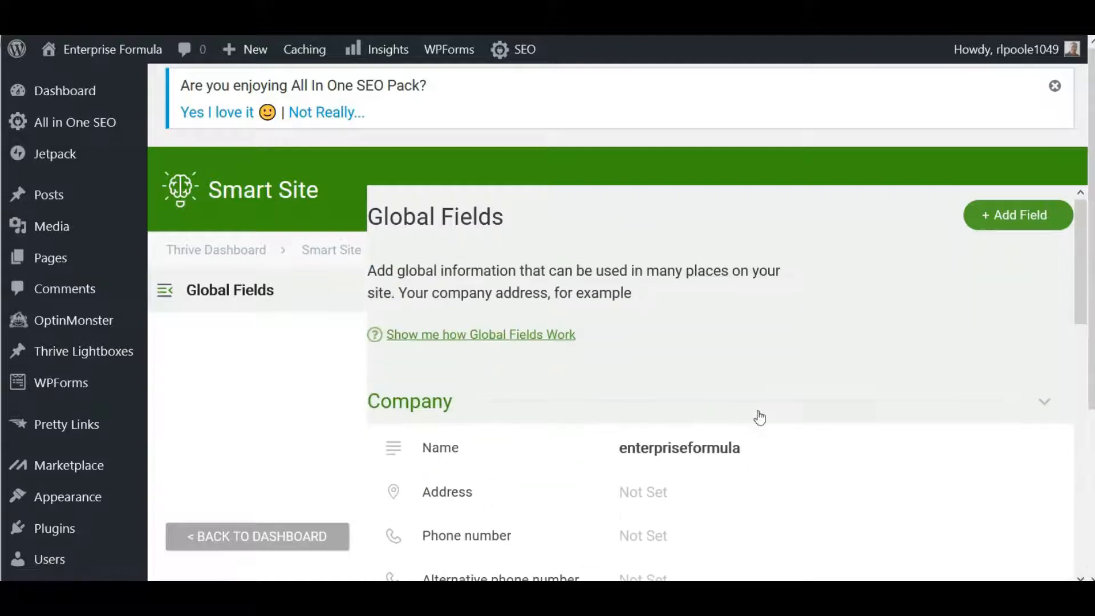
scroll(834, 409, "down", 3)
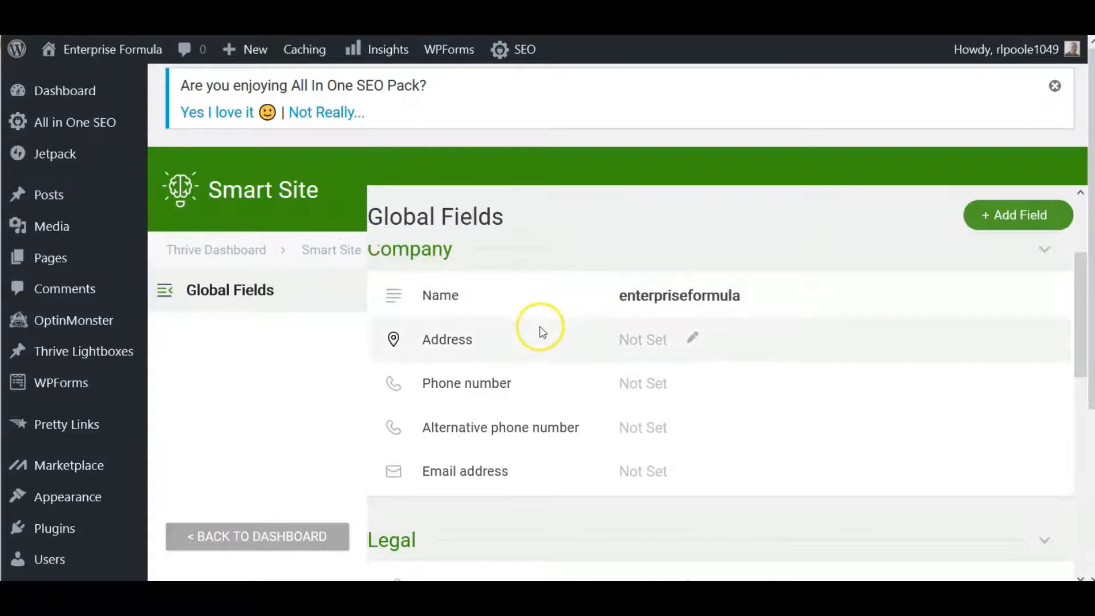
left_click(1024, 224)
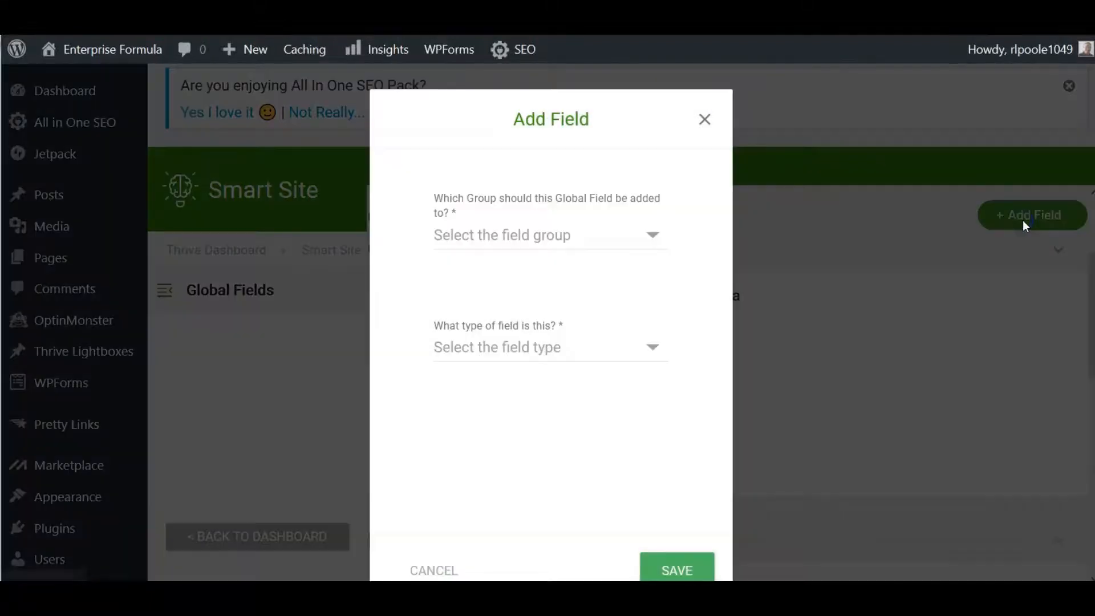
left_click(654, 241)
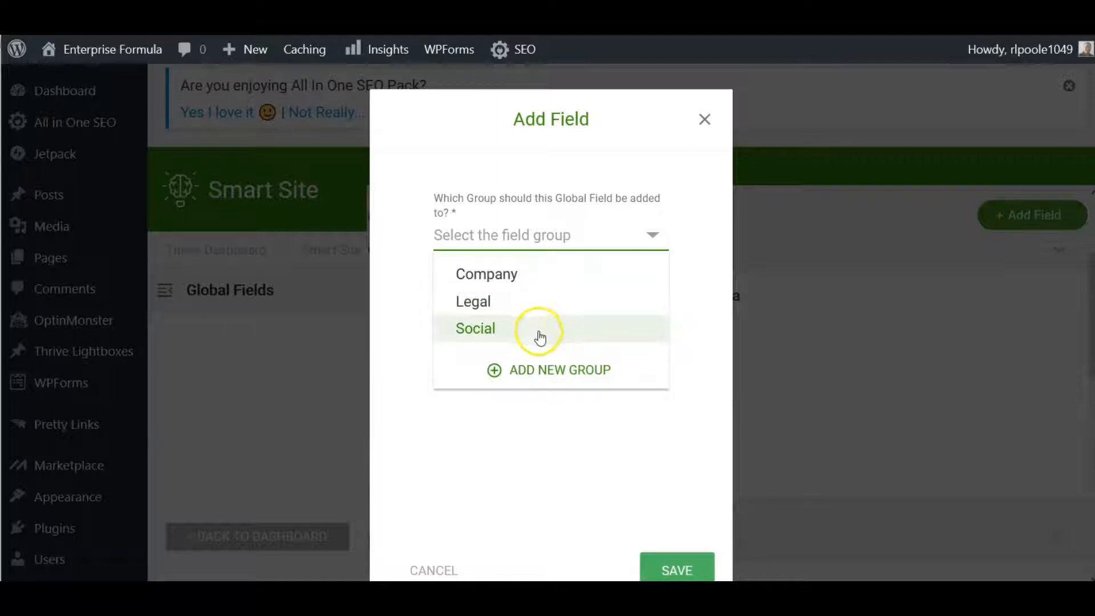
left_click(568, 370)
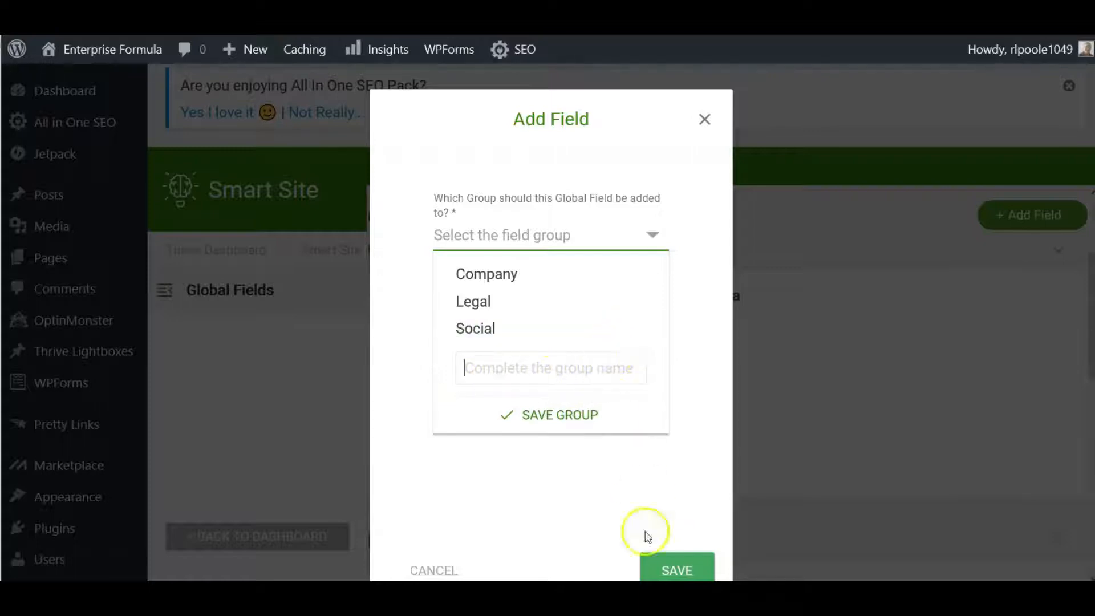
left_click(704, 118)
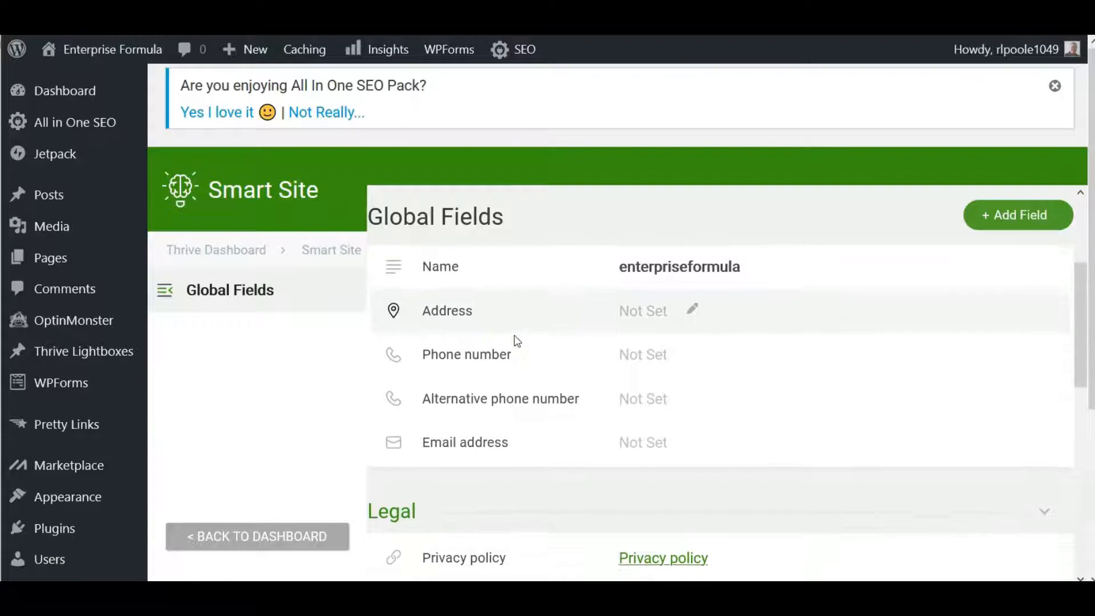
Step: Edit the Name global field in the Company group and save it with the text enterpriseformula
scroll(517, 340, "up", 2)
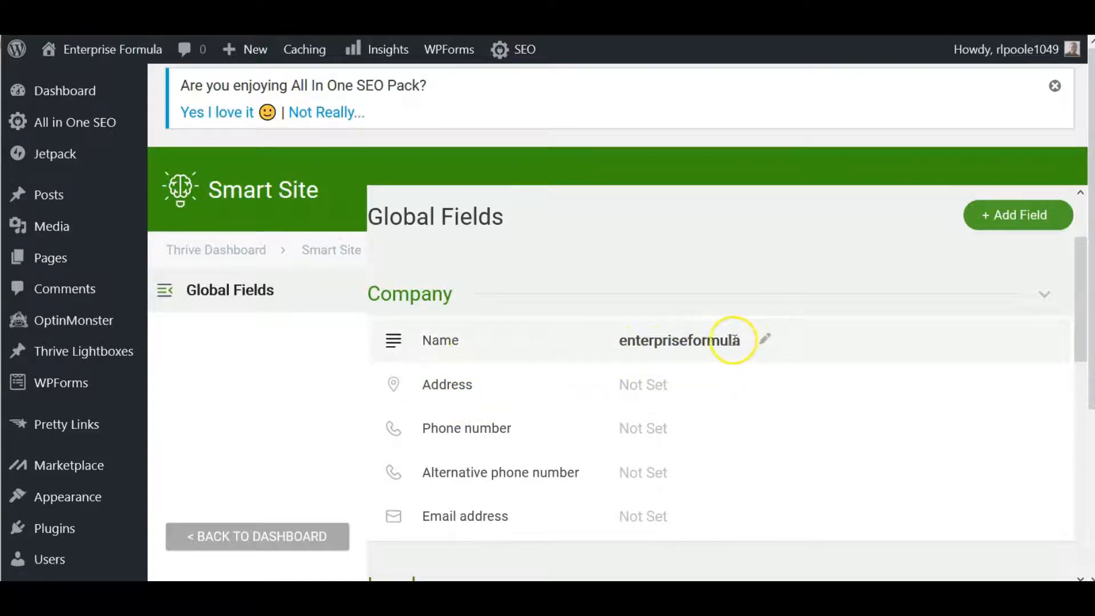
left_click(765, 342)
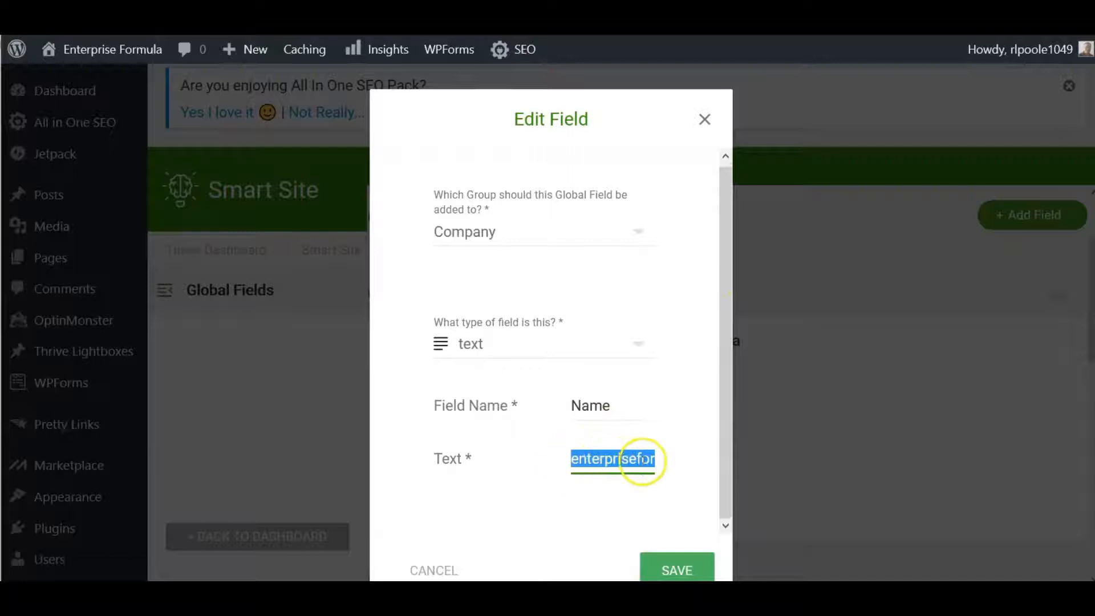
left_click(672, 567)
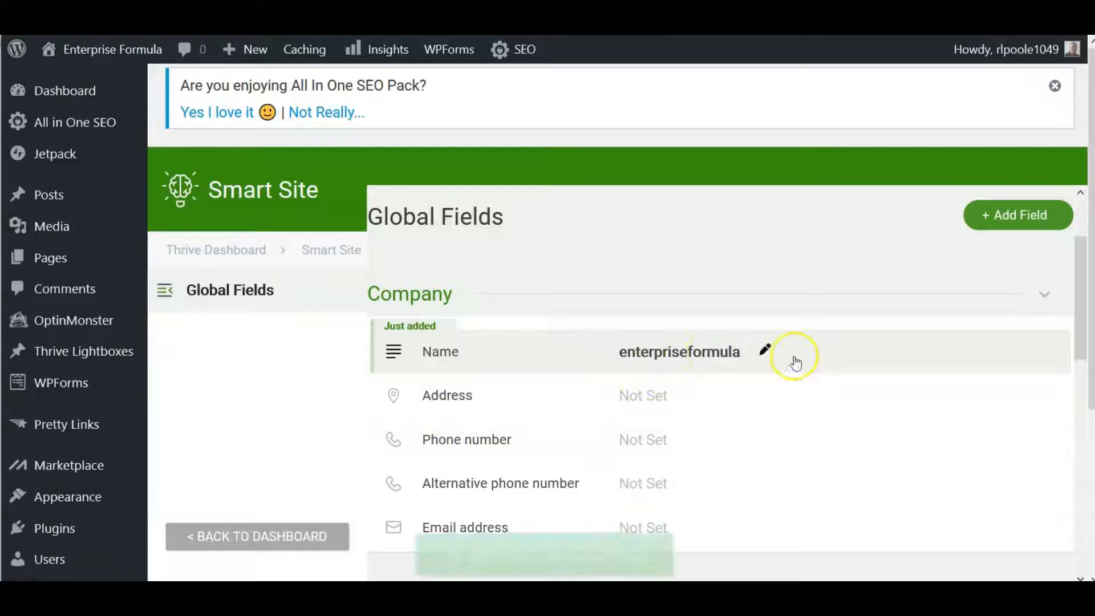
Step: Review the Company contact fields and the Legal link fields in the global fields list
scroll(817, 360, "down", 3)
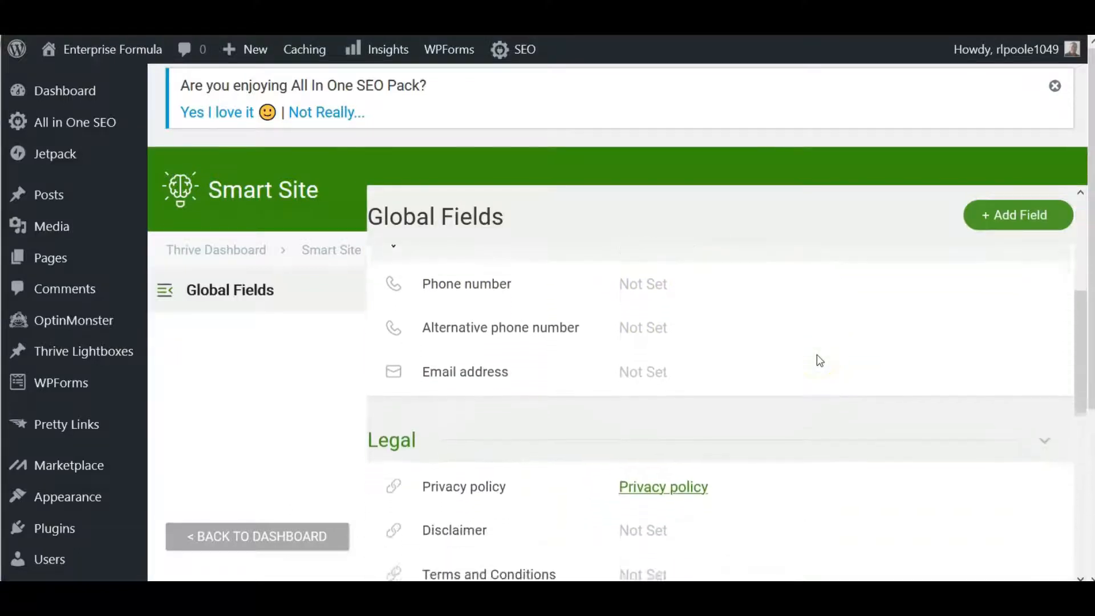
scroll(817, 354, "up", 3)
left_click(754, 370)
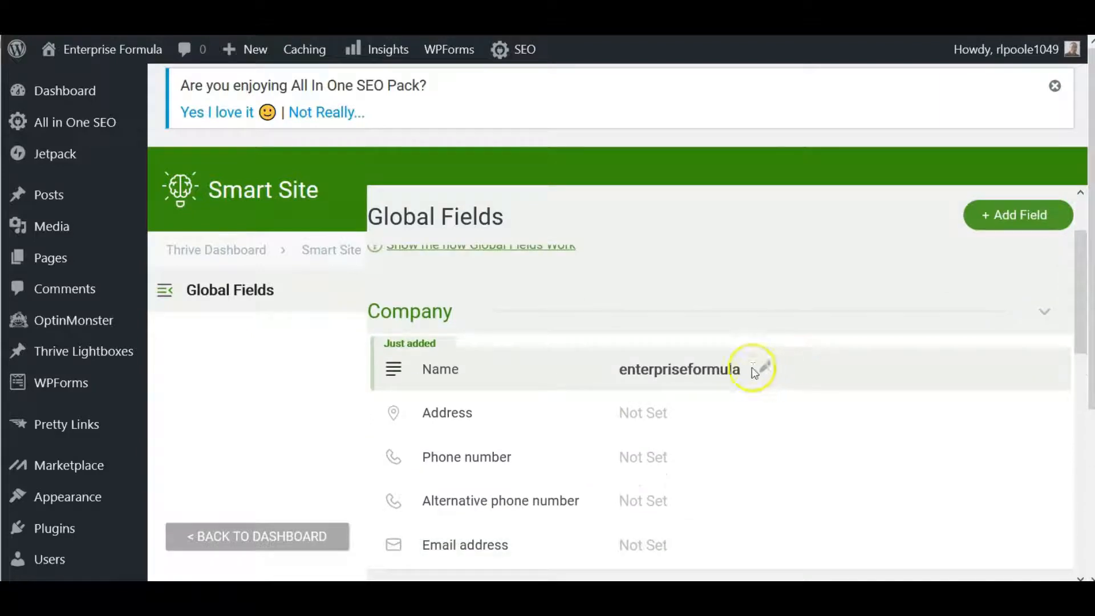
scroll(750, 410, "down", 3)
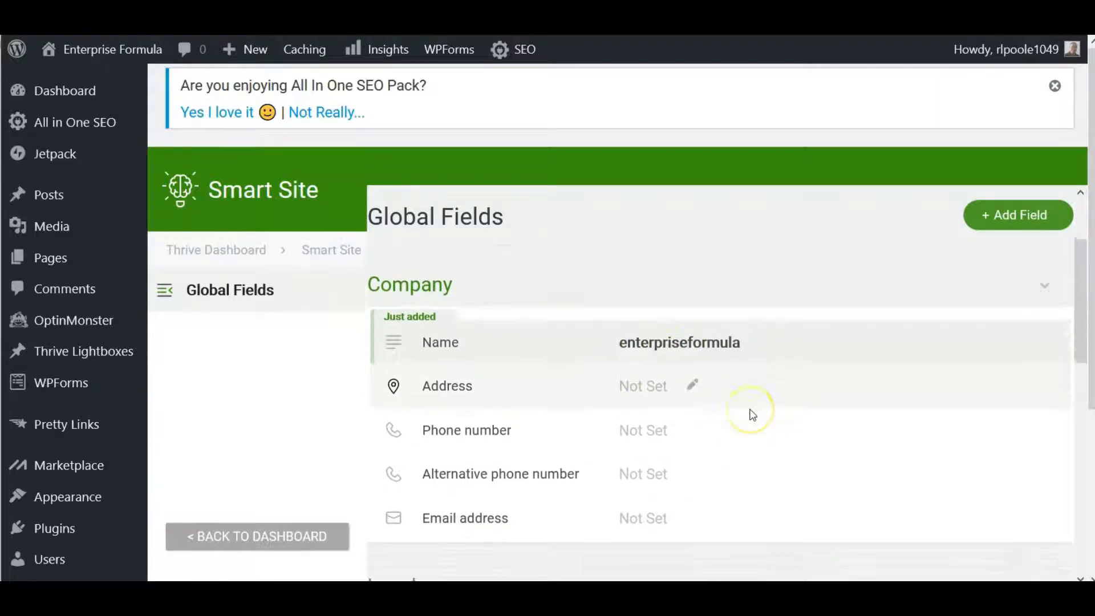
scroll(751, 413, "down", 2)
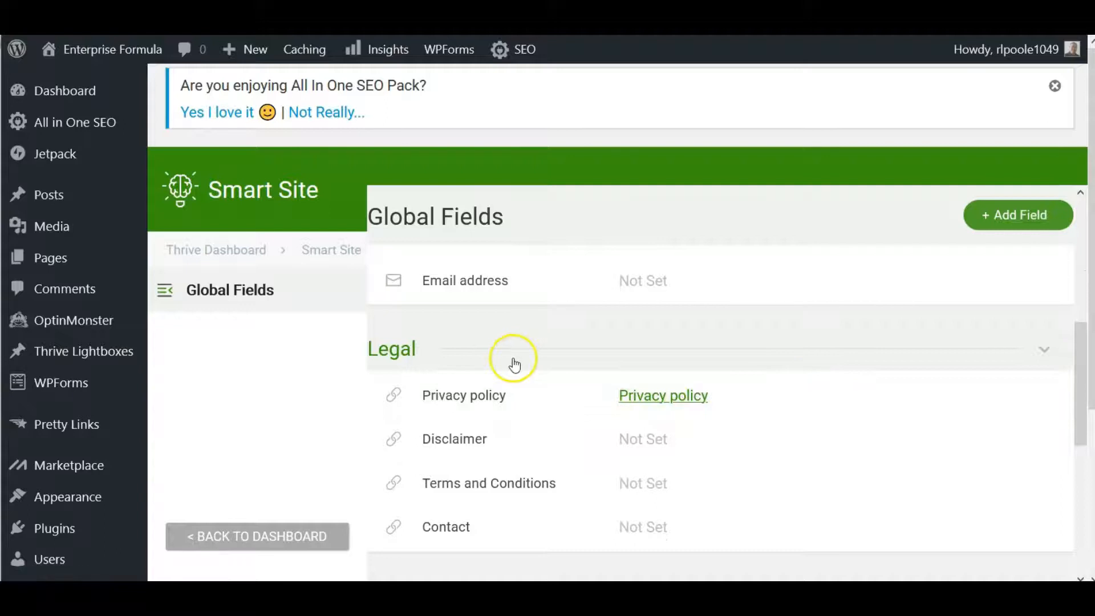
scroll(512, 359, "down", 1)
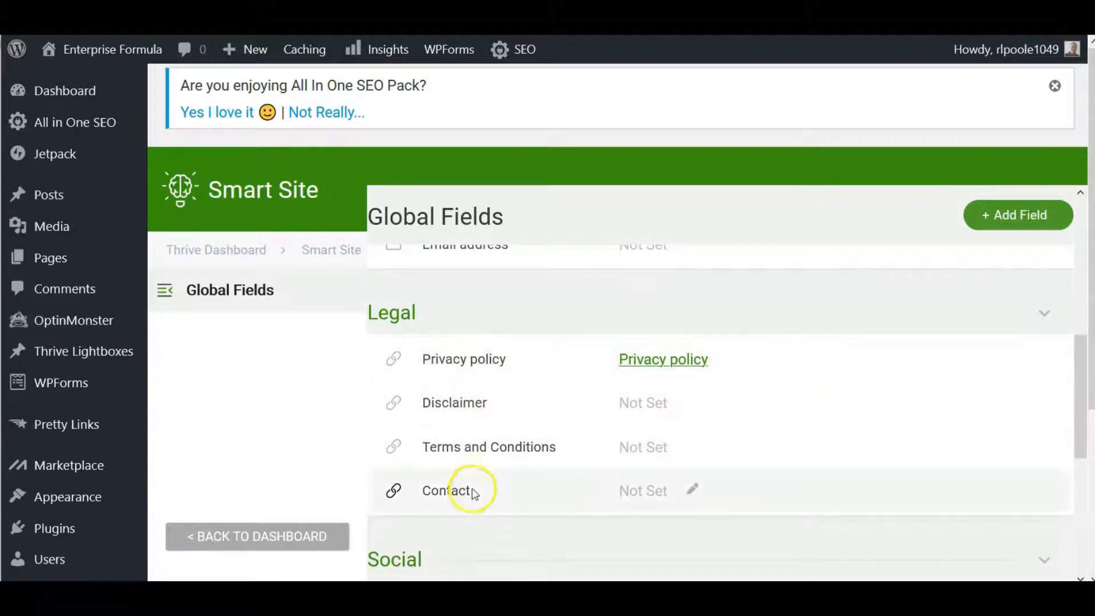
scroll(581, 328, "up", 2)
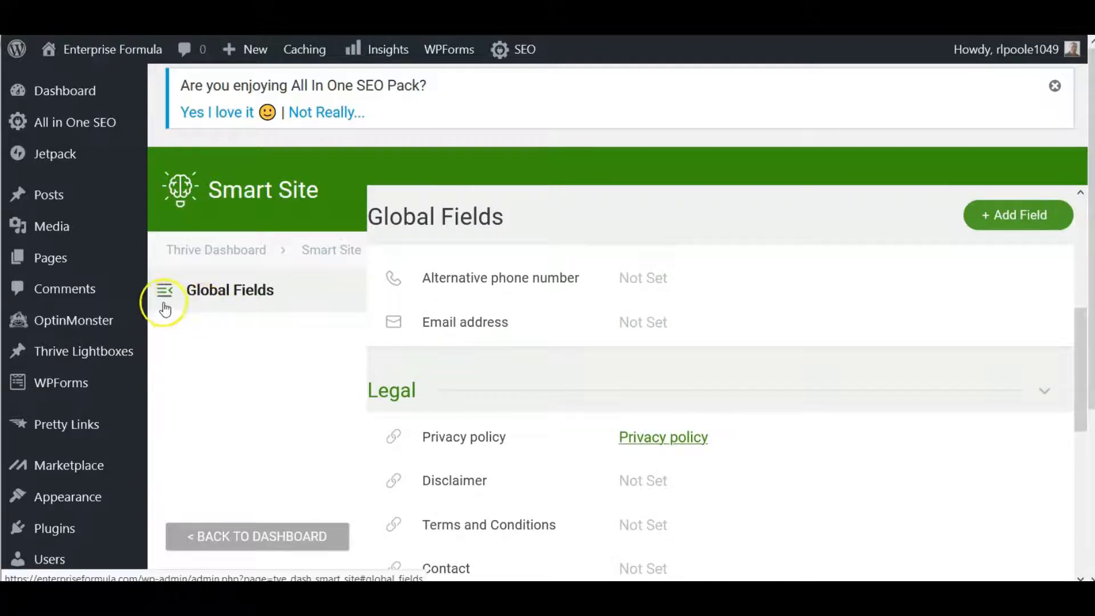
Step: Create a new page titled global1 and open it in Thrive Architect
mouse_move(47, 263)
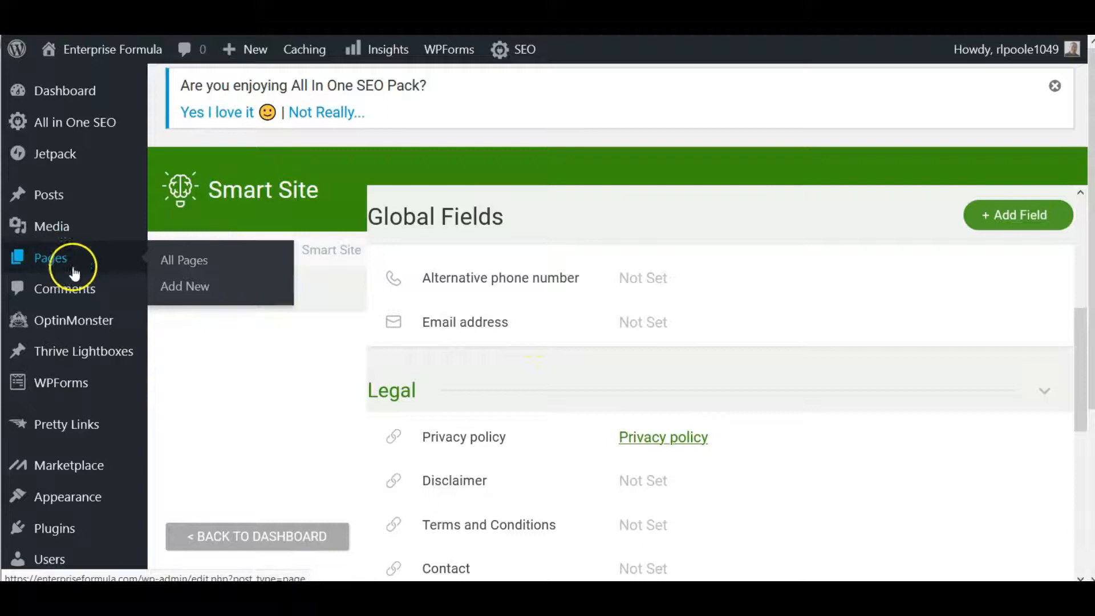
left_click(187, 288)
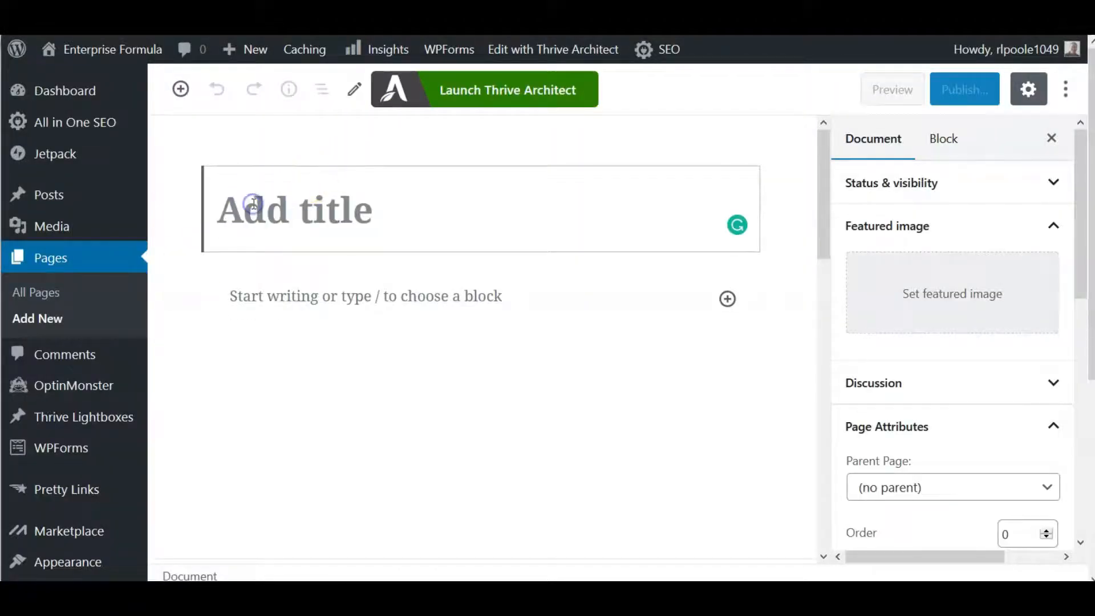
type("global1")
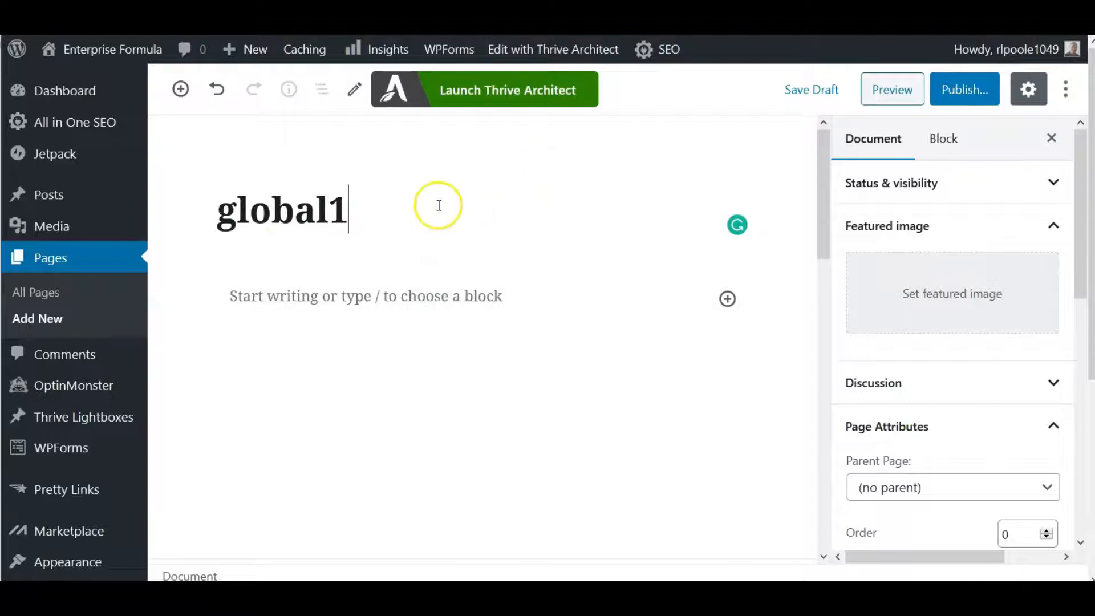
left_click(536, 97)
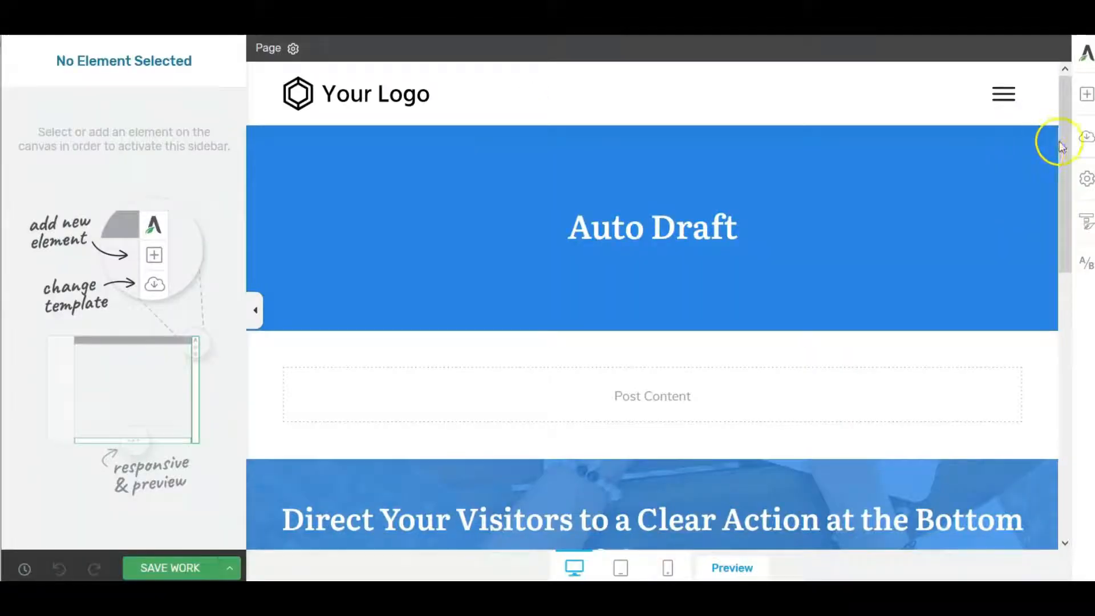
Step: Search the landing page template tags for smart and apply the Not PS Smart Lead Generation template to the page
left_click(1086, 140)
left_click(882, 201)
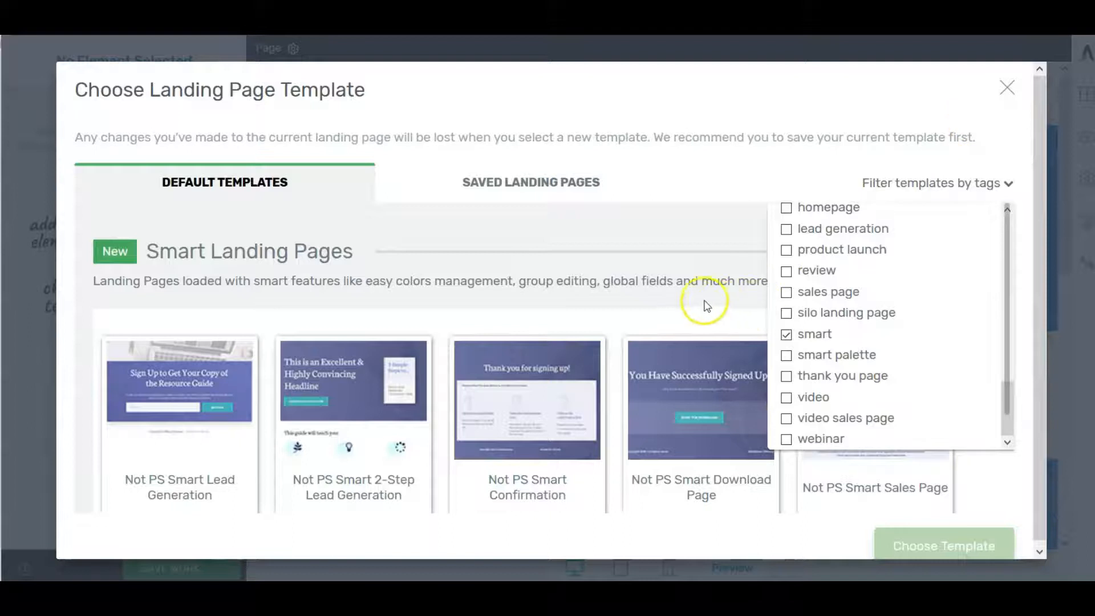
scroll(696, 303, "down", 1)
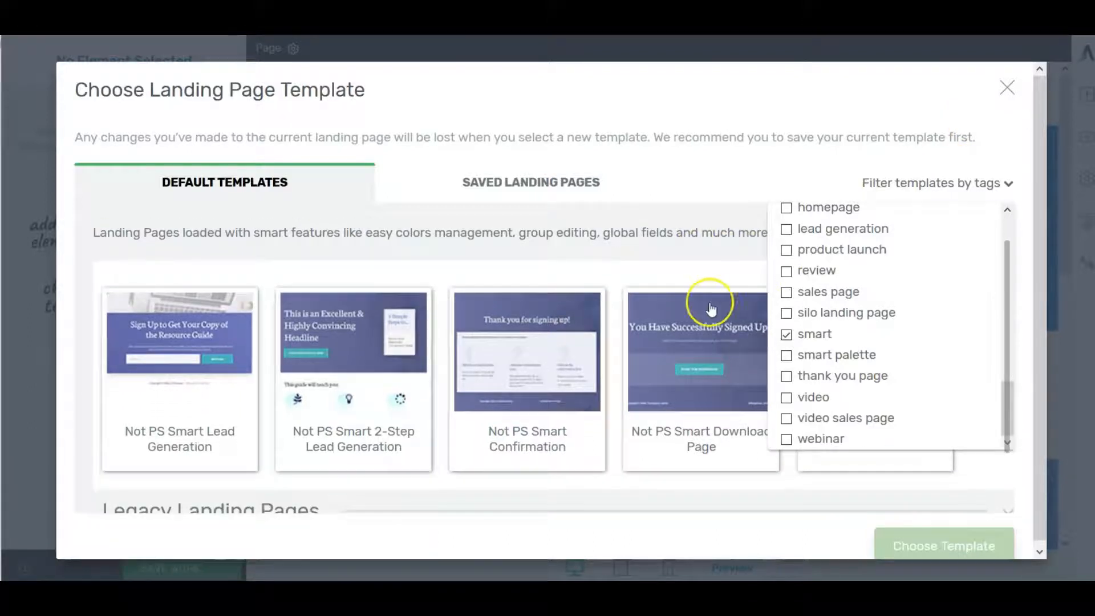
scroll(944, 290, "up", 10)
left_click(844, 224)
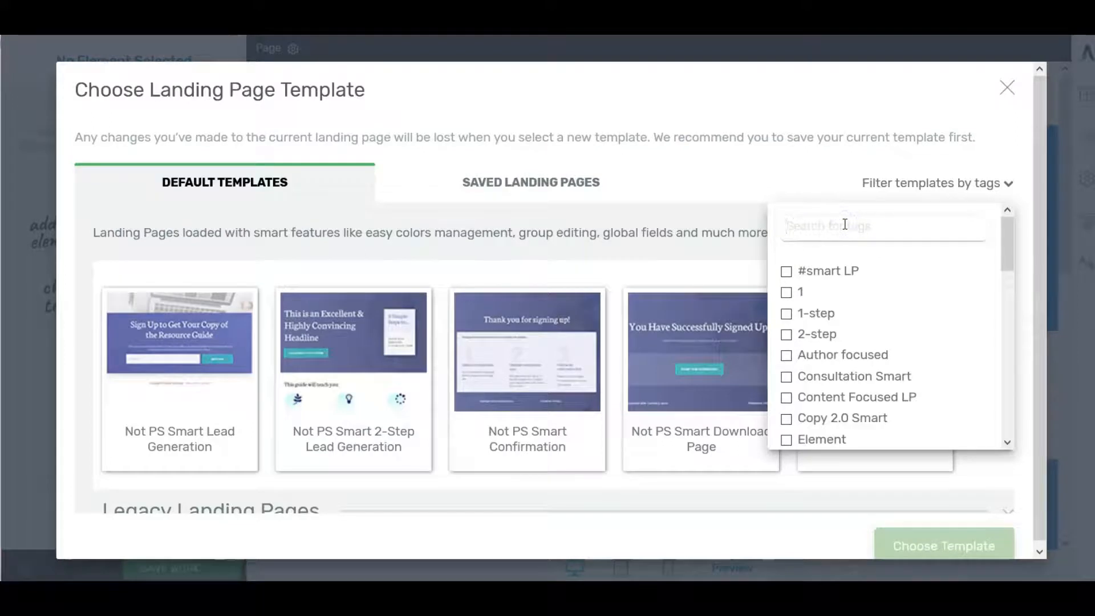
type("smart")
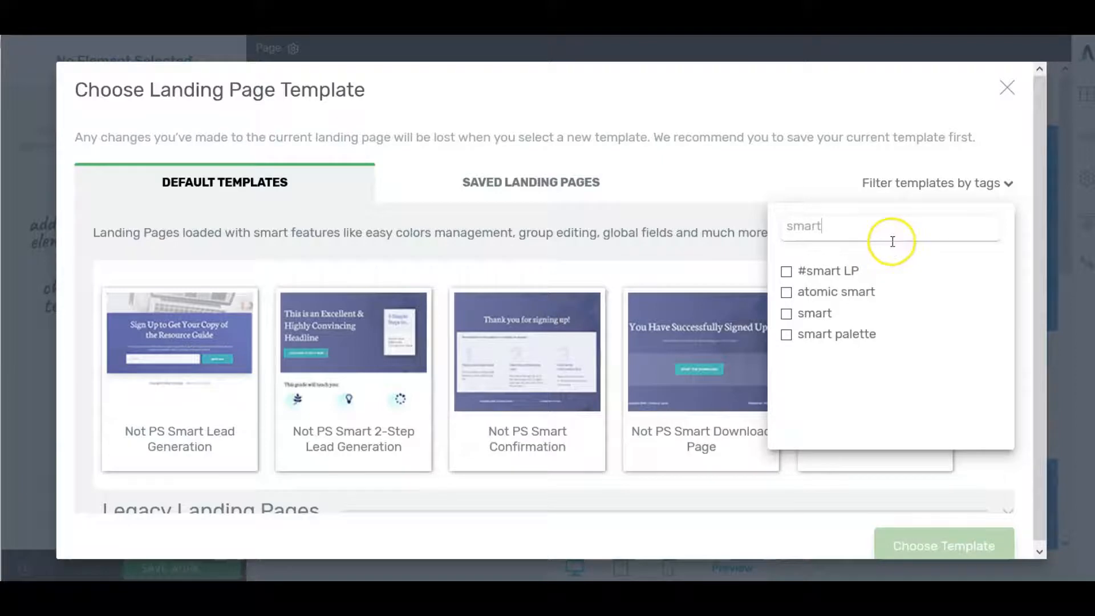
left_click(198, 408)
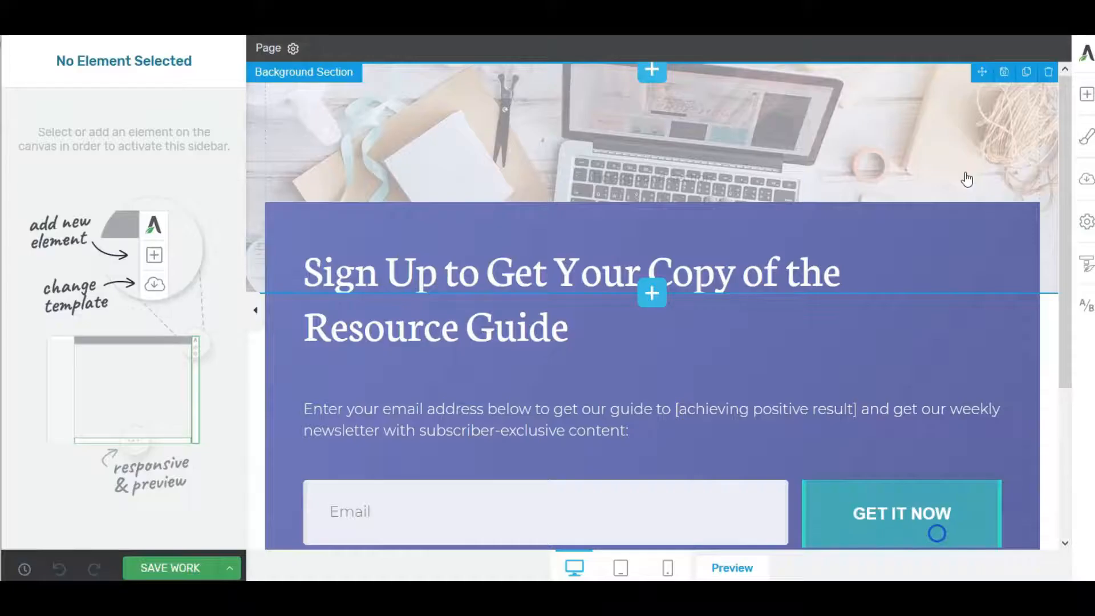
Step: Inspect the copyright and legal links in the landing page footer, in the editor and in the page preview
scroll(965, 174, "down", 2)
scroll(967, 179, "down", 2)
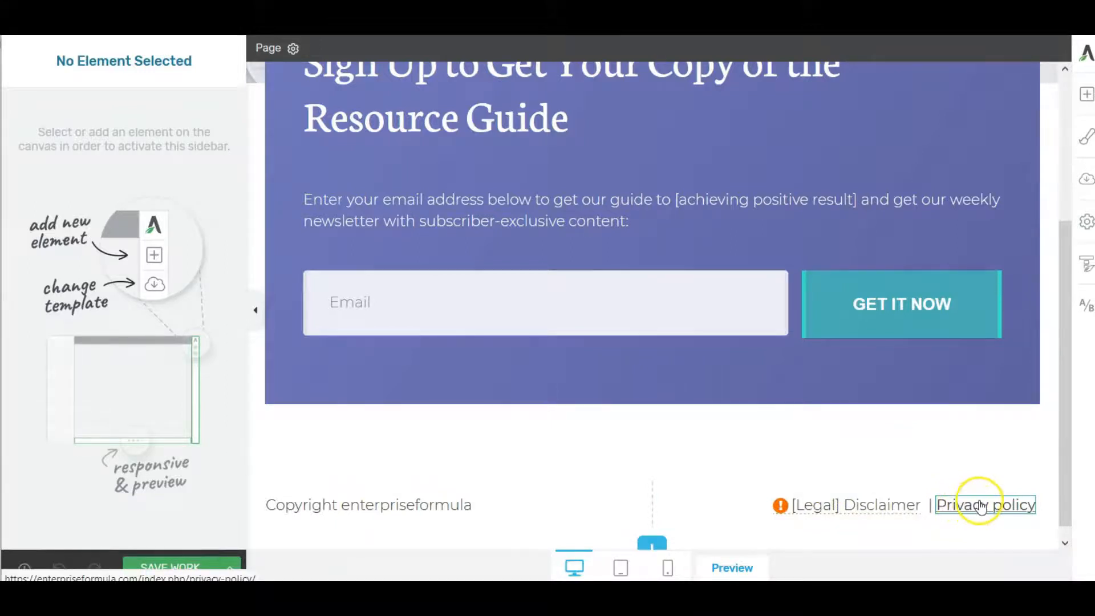
left_click(737, 567)
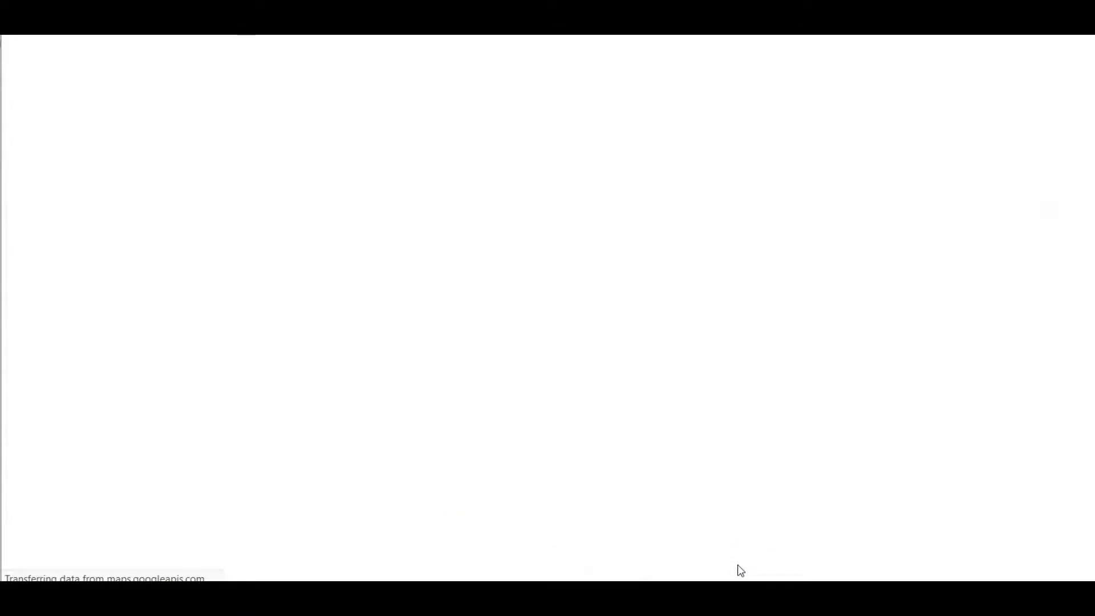
scroll(802, 376, "down", 3)
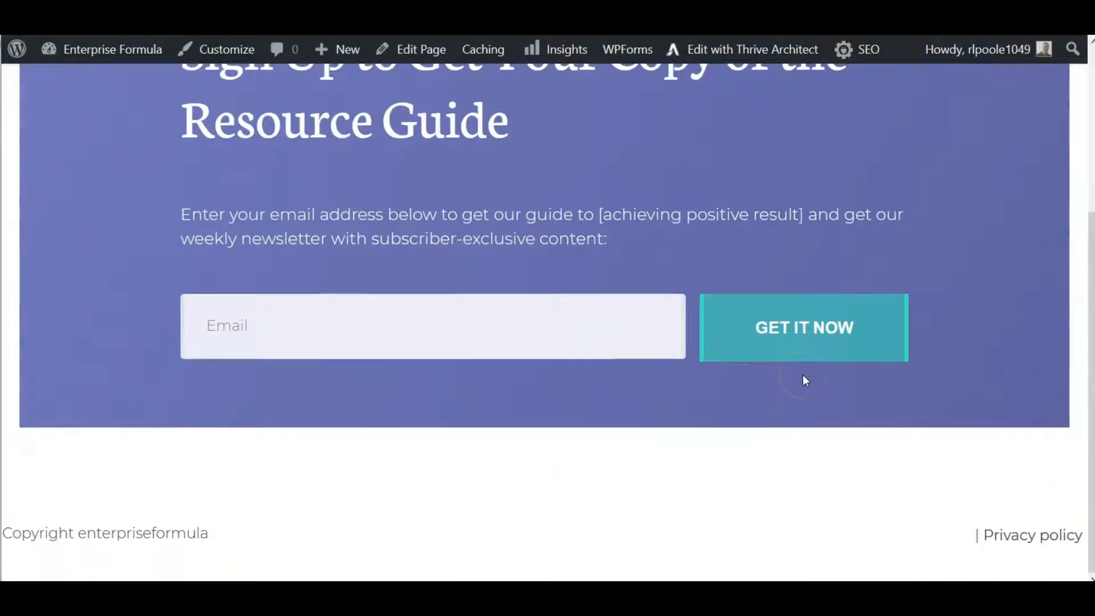
Step: Follow the Privacy policy link in the previewed page's footer, look over the policy page, and return
left_click(1044, 536)
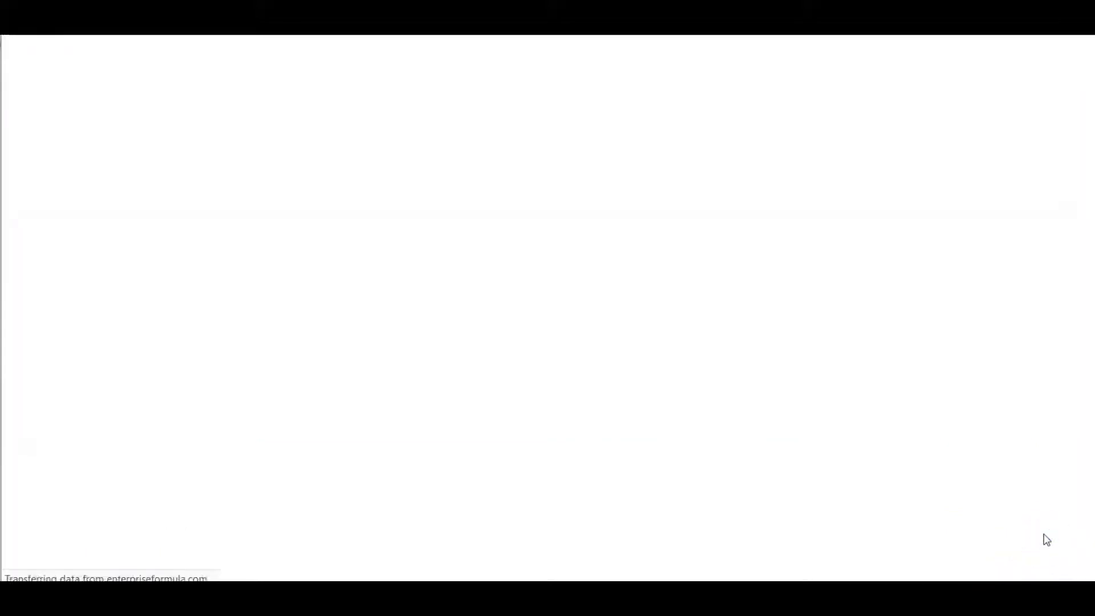
scroll(918, 335, "down", 4)
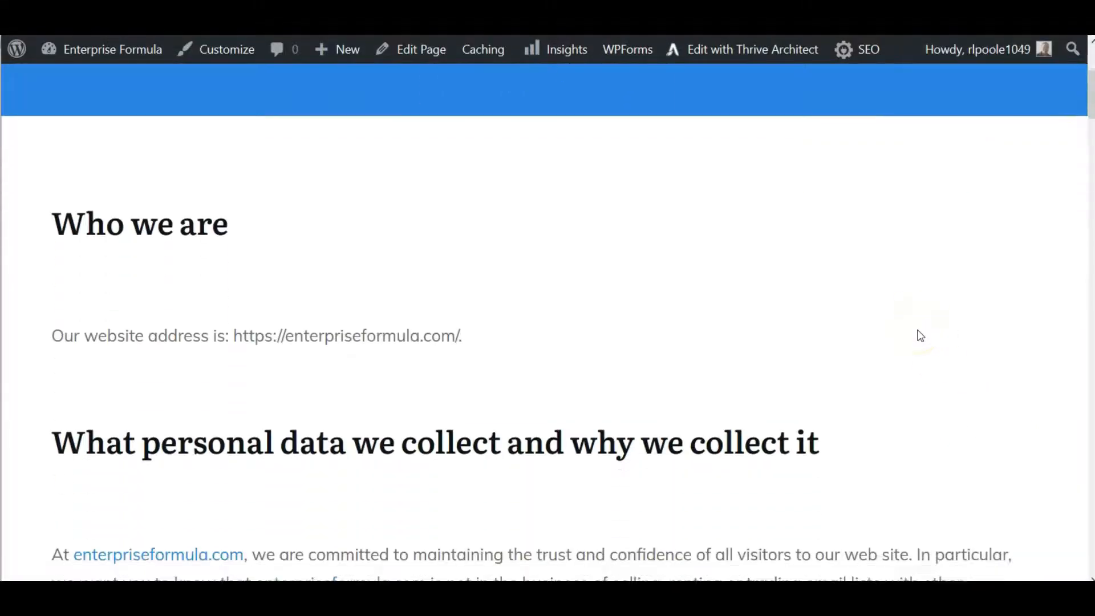
scroll(919, 335, "up", 4)
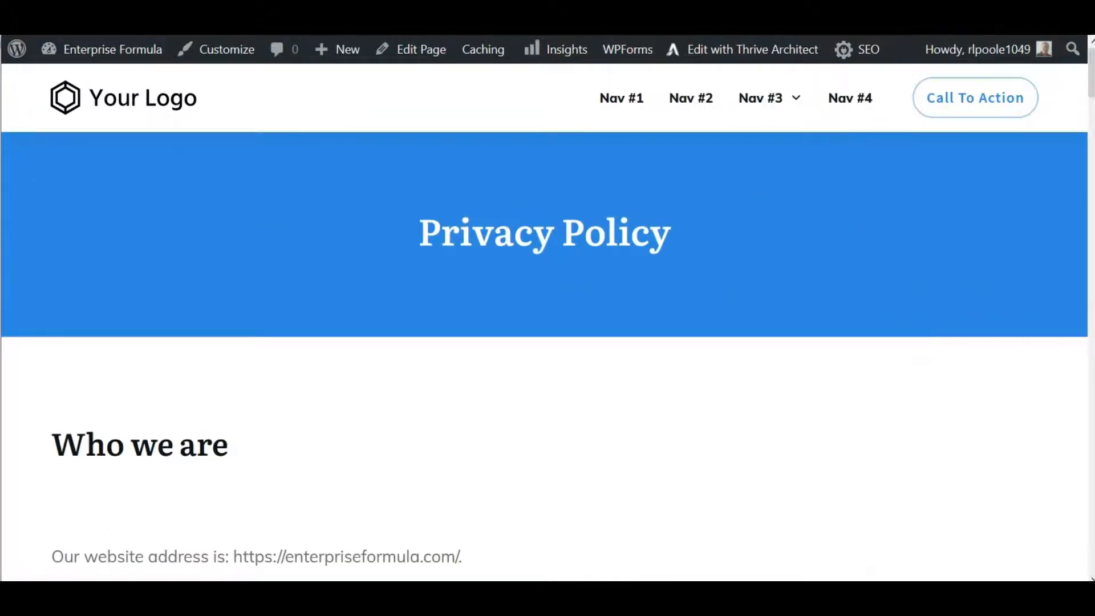
key("alt+Left")
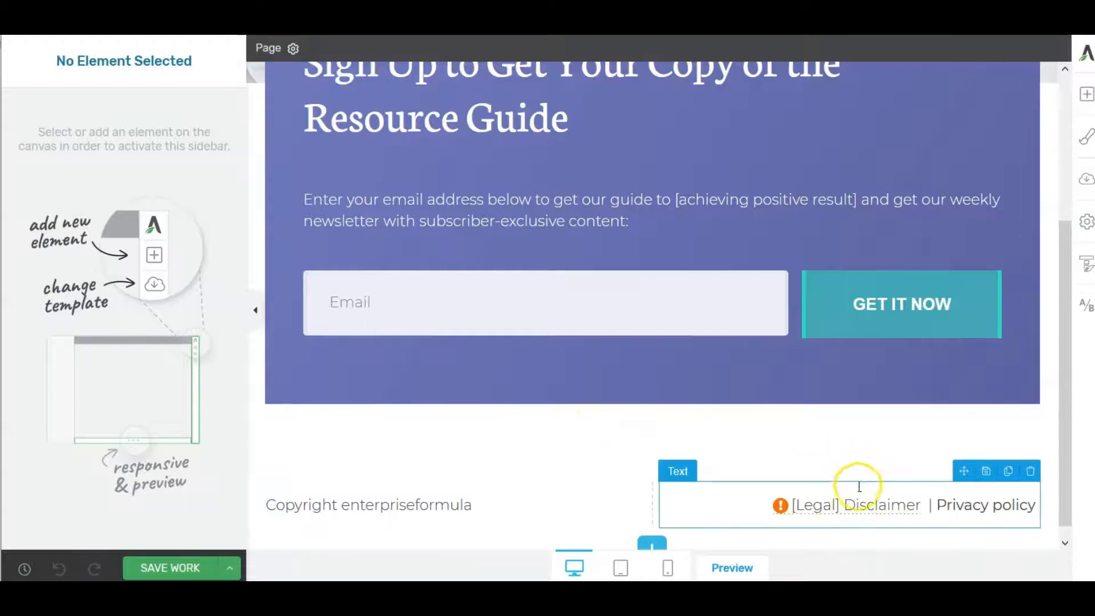
Step: Go to the Global Fields dashboard from the unset Disclaimer link and save the affiliate-disclosure page URL as the Disclaimer field's link
mouse_move(846, 511)
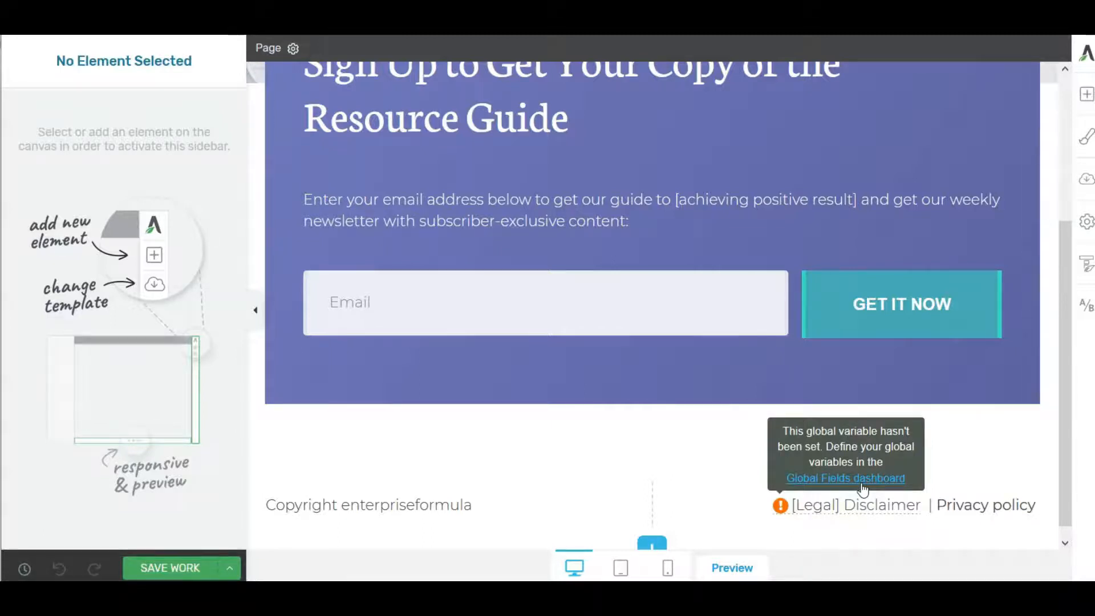
left_click(863, 479)
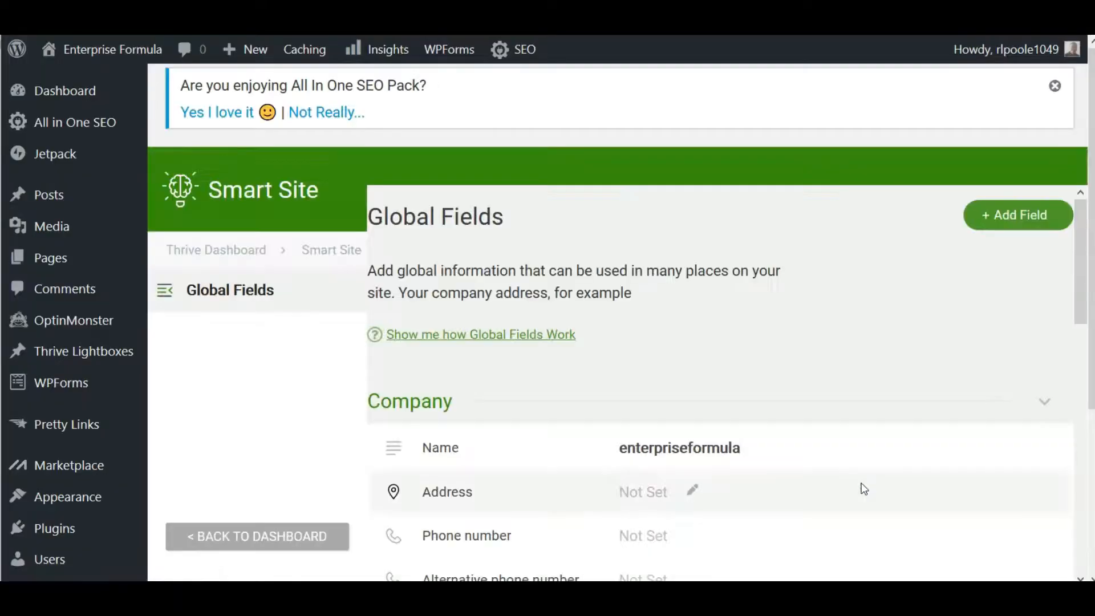
scroll(859, 350, "down", 6)
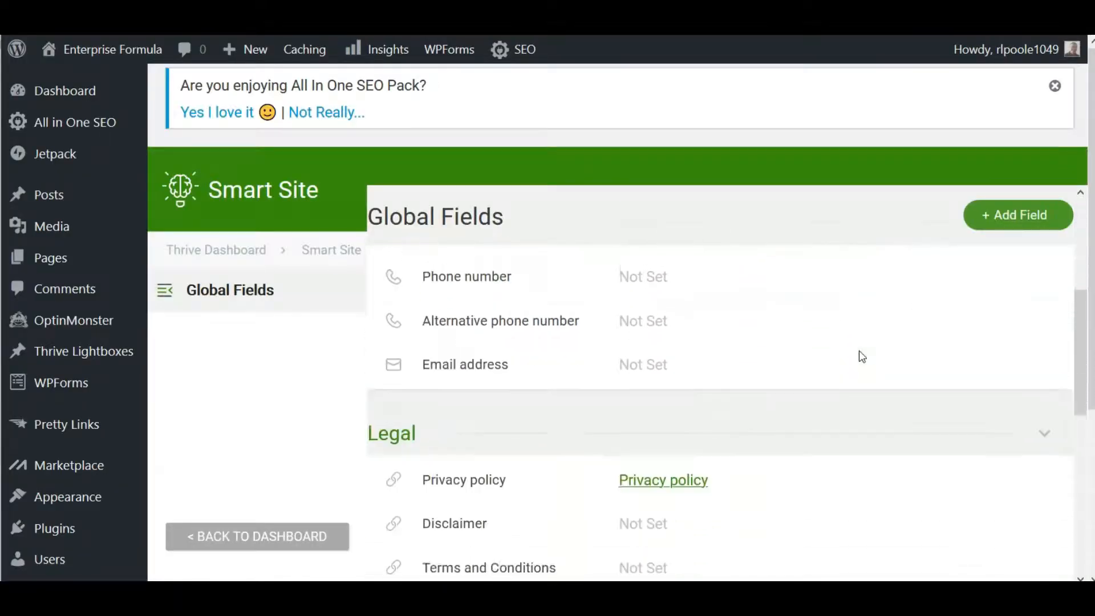
scroll(859, 351, "down", 1)
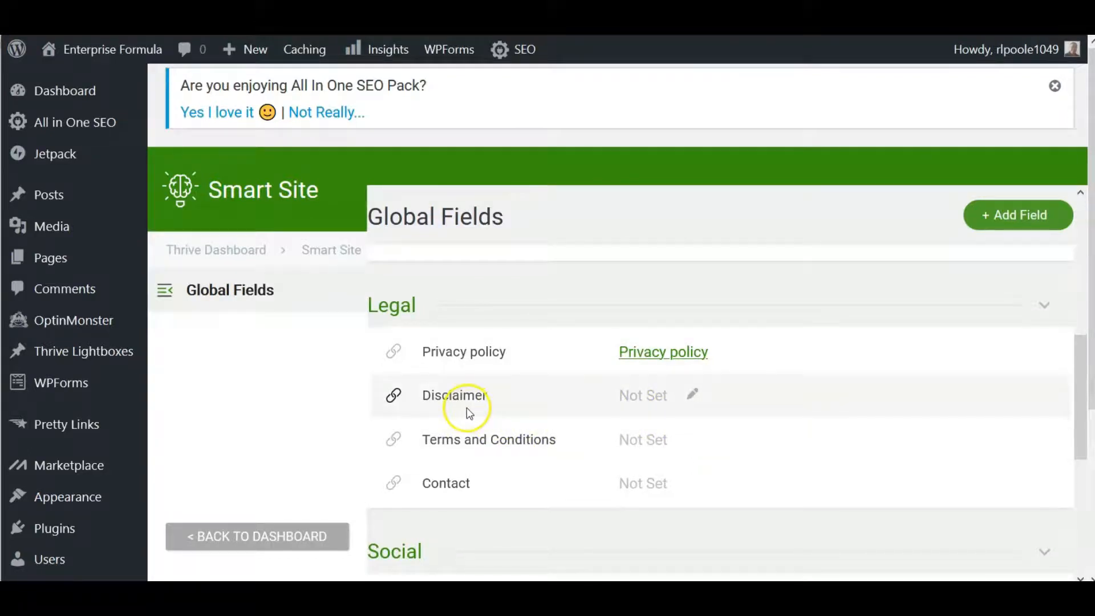
left_click(691, 396)
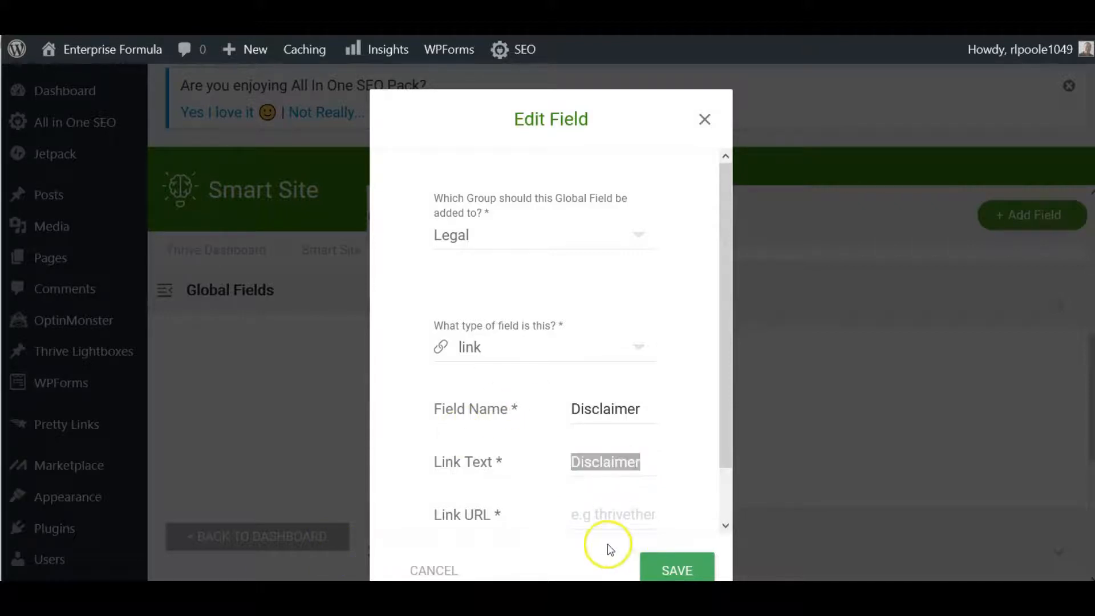
left_click(593, 519)
right_click(592, 518)
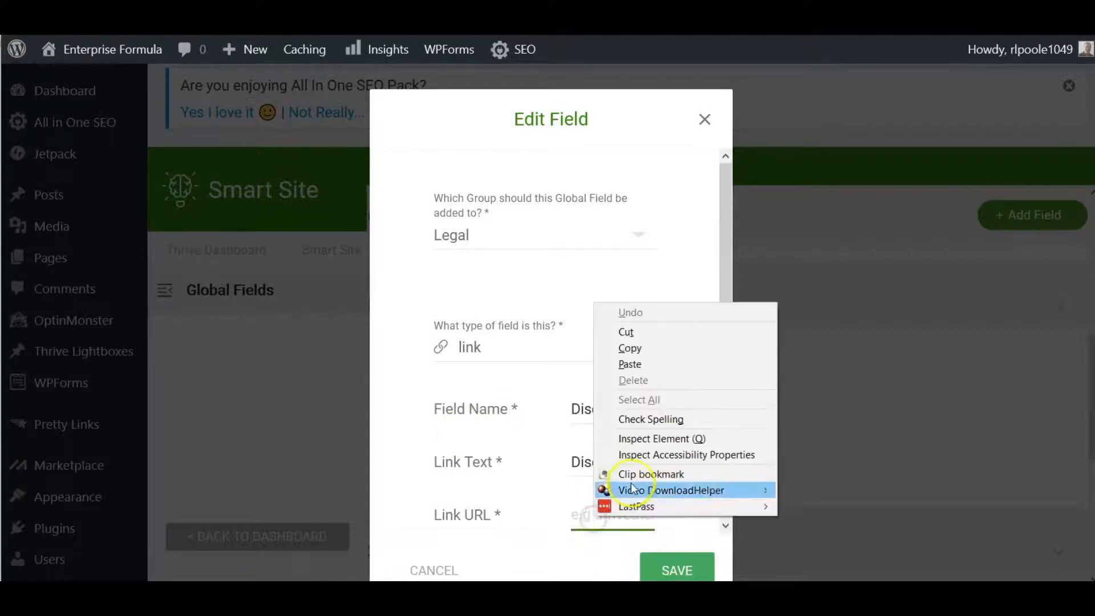
left_click(642, 365)
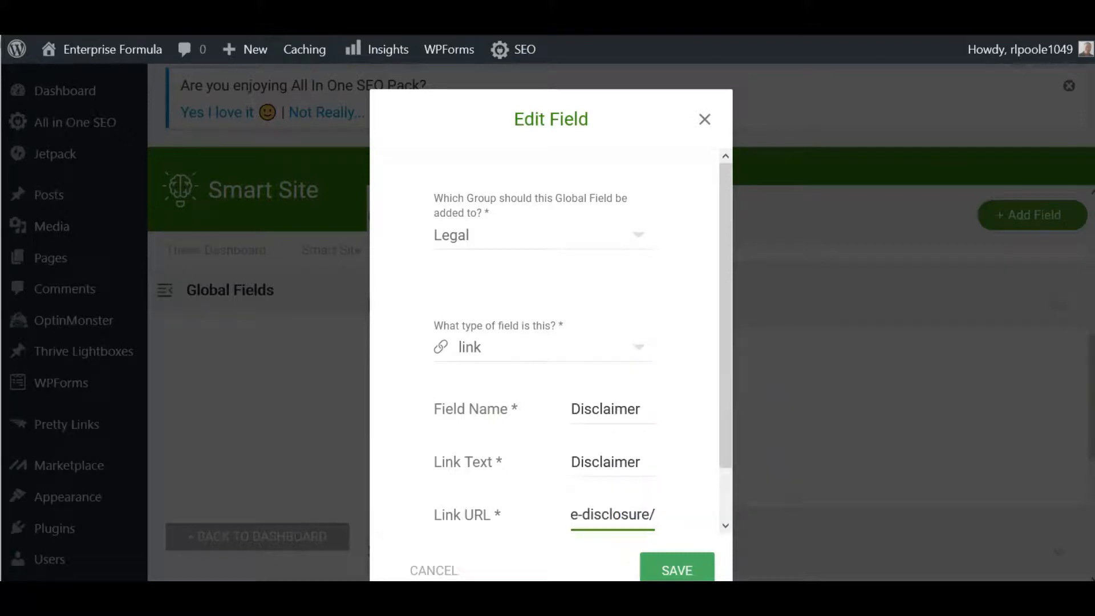
left_click(678, 571)
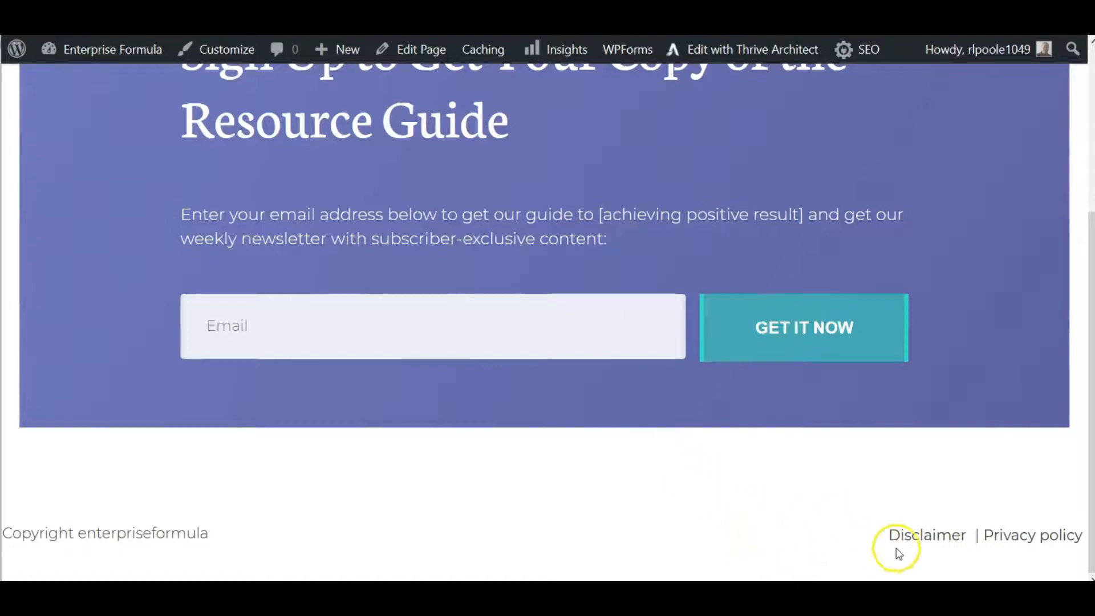
Step: Test the Disclaimer link in the previewed page's footer and review the Company global fields again
left_click(928, 535)
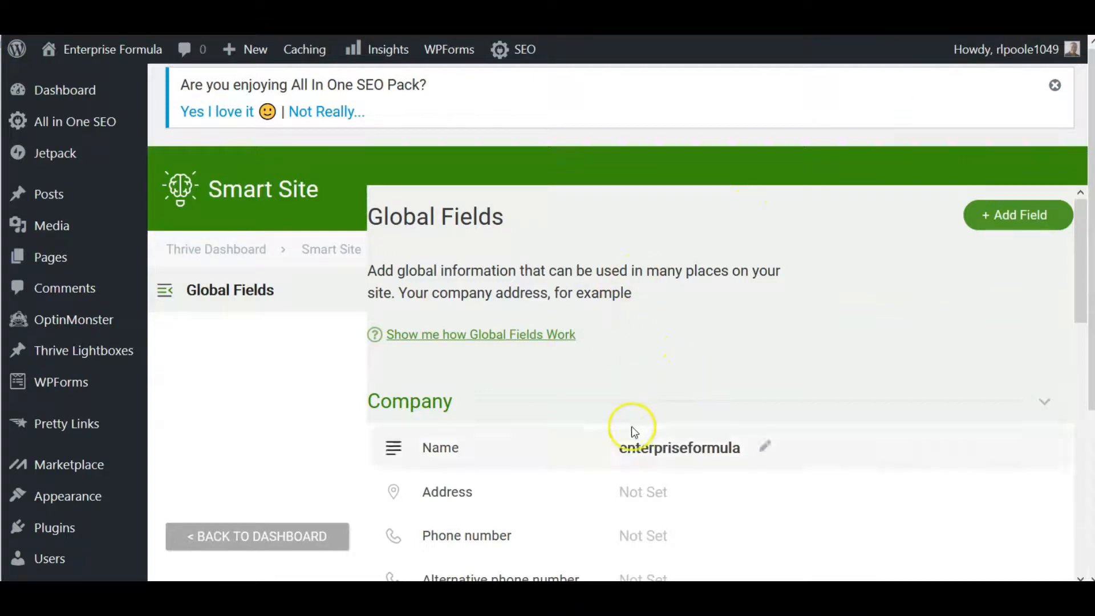
scroll(571, 403, "down", 3)
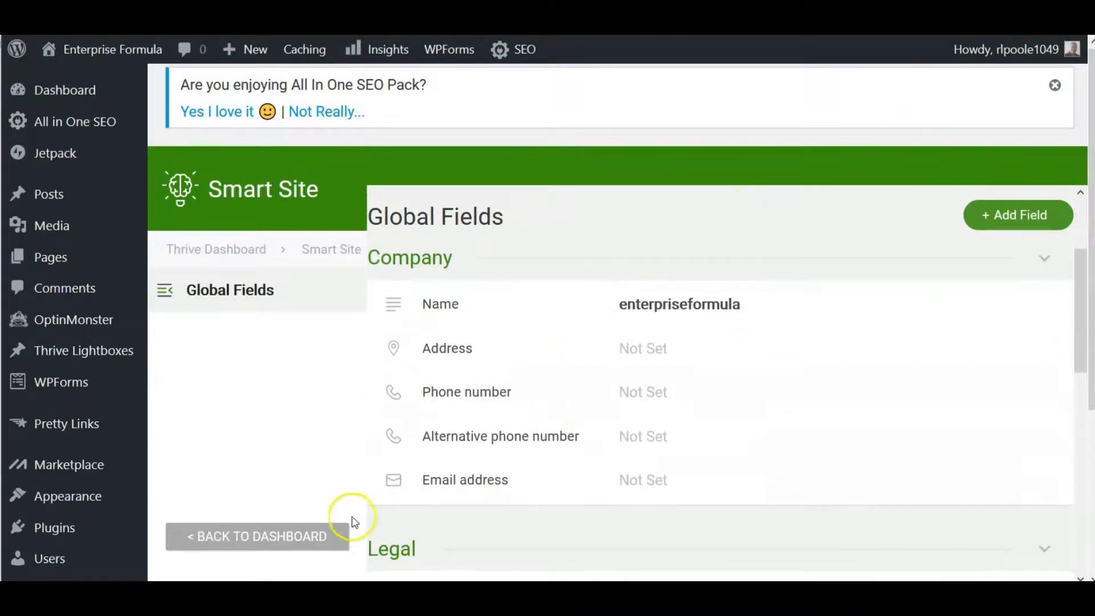
Step: Leave Smart Site, create a new page titled global2 and open it in Thrive Architect
left_click(280, 536)
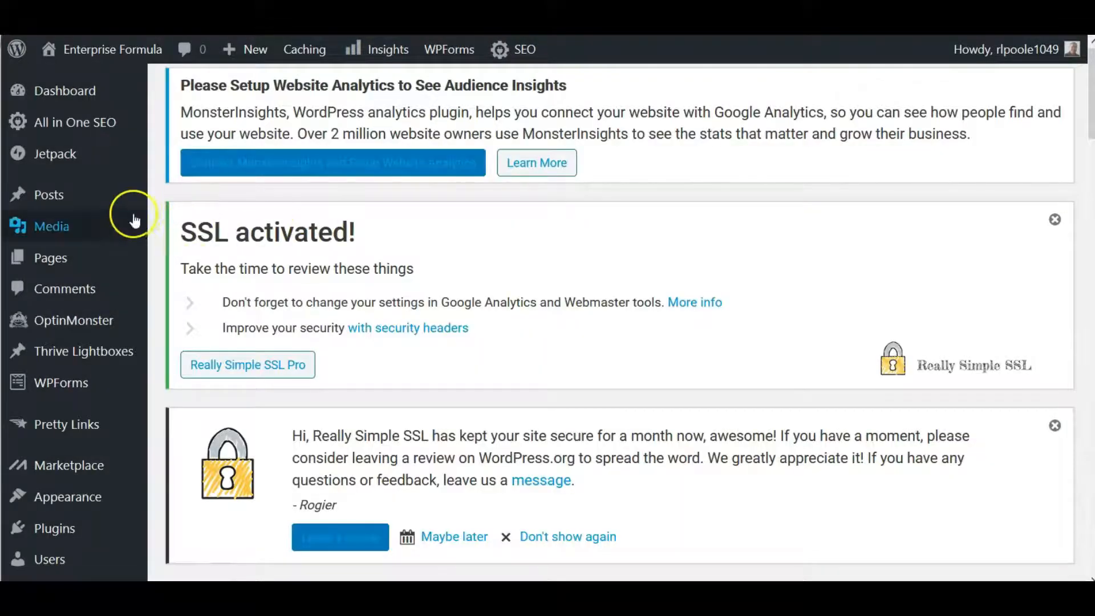
mouse_move(93, 252)
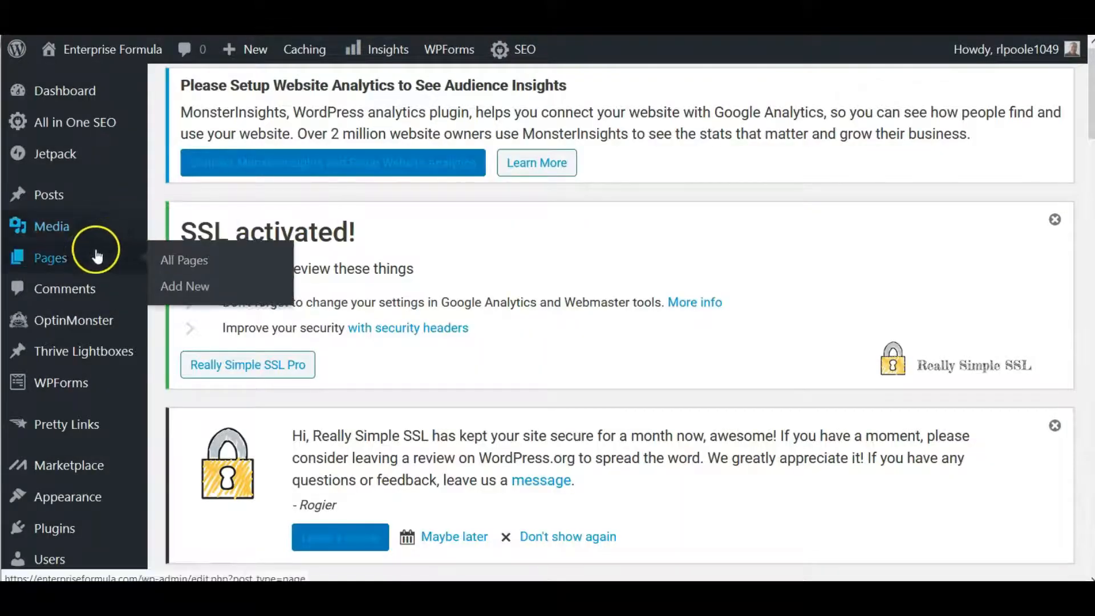
left_click(197, 292)
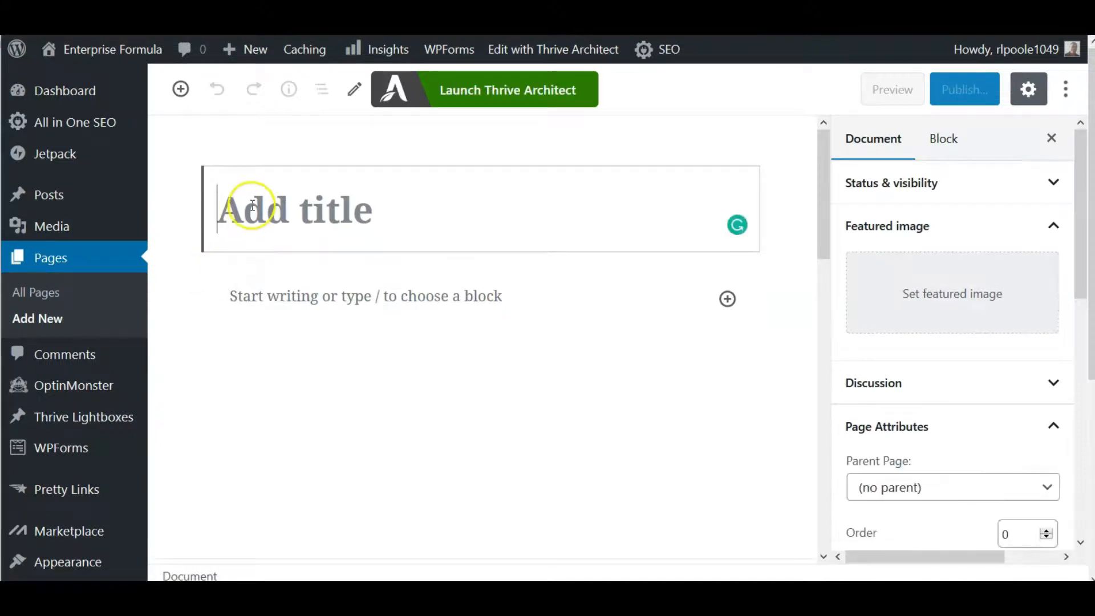
type("global2")
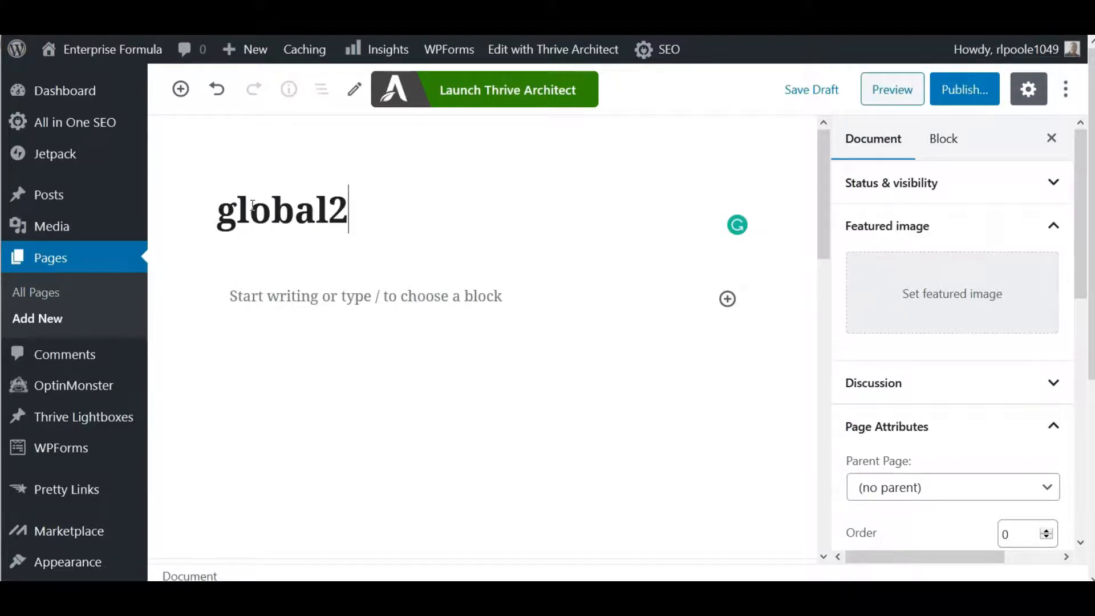
left_click(513, 86)
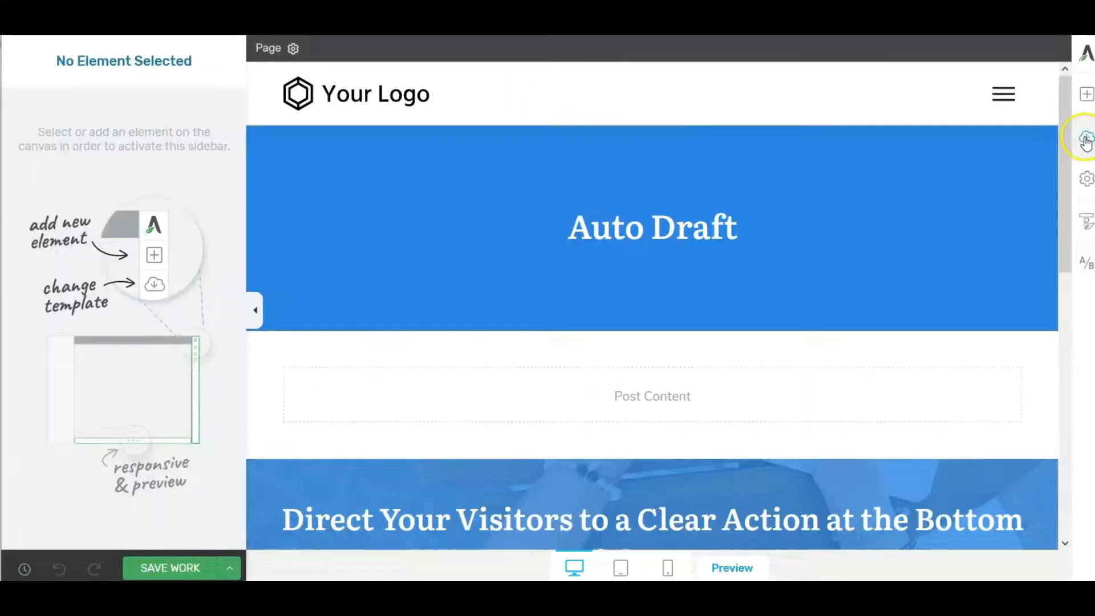
Step: Apply the Online Course Smart Sales Page template from the default landing page templates to the page
left_click(1085, 137)
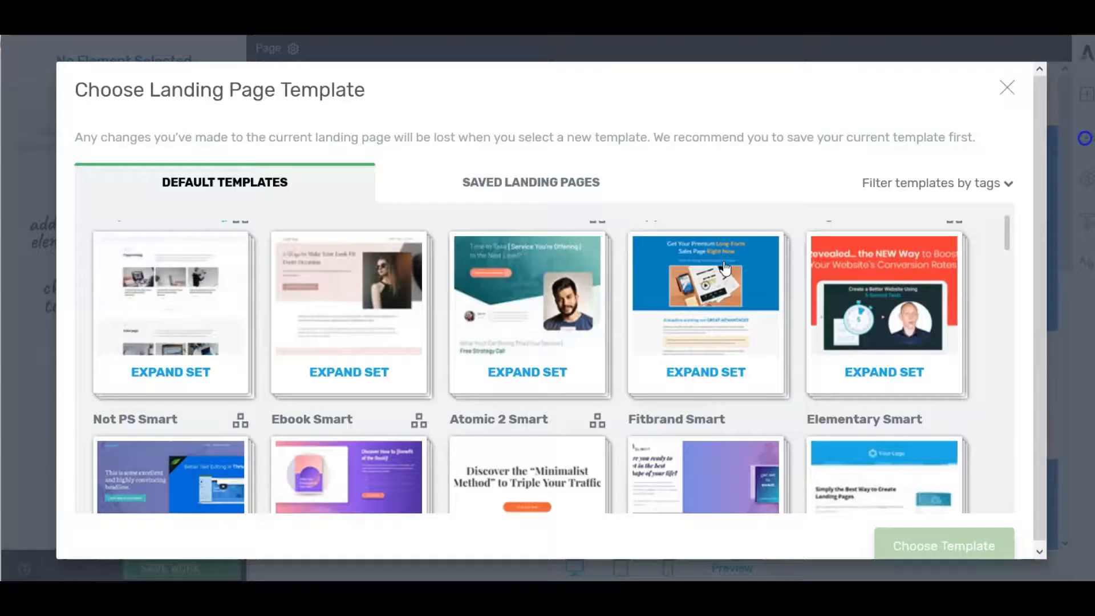
scroll(346, 359, "down", 1)
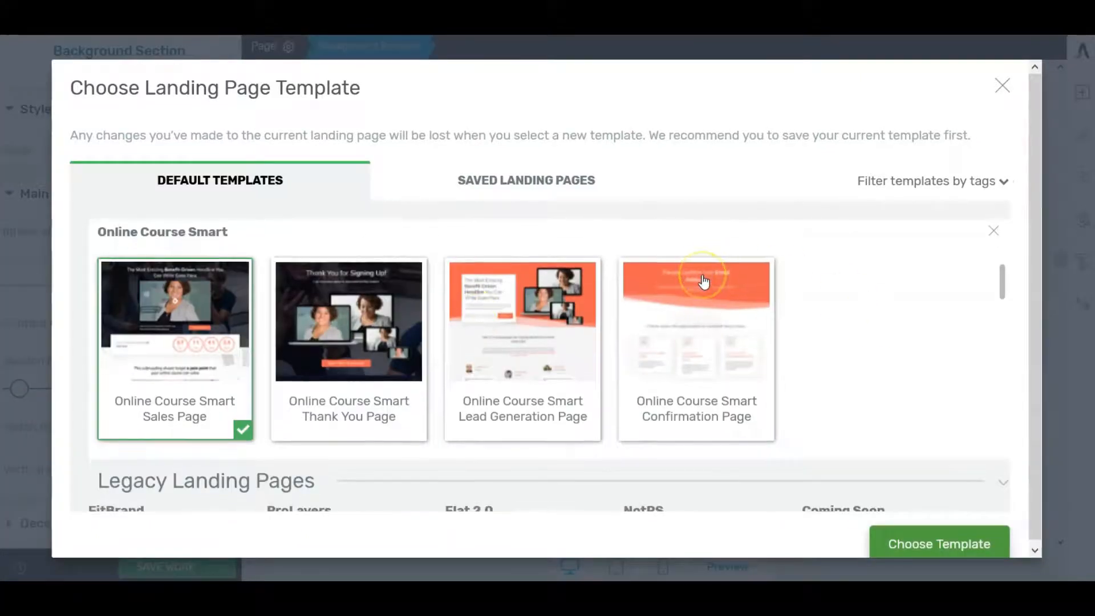
scroll(704, 282, "down", 2)
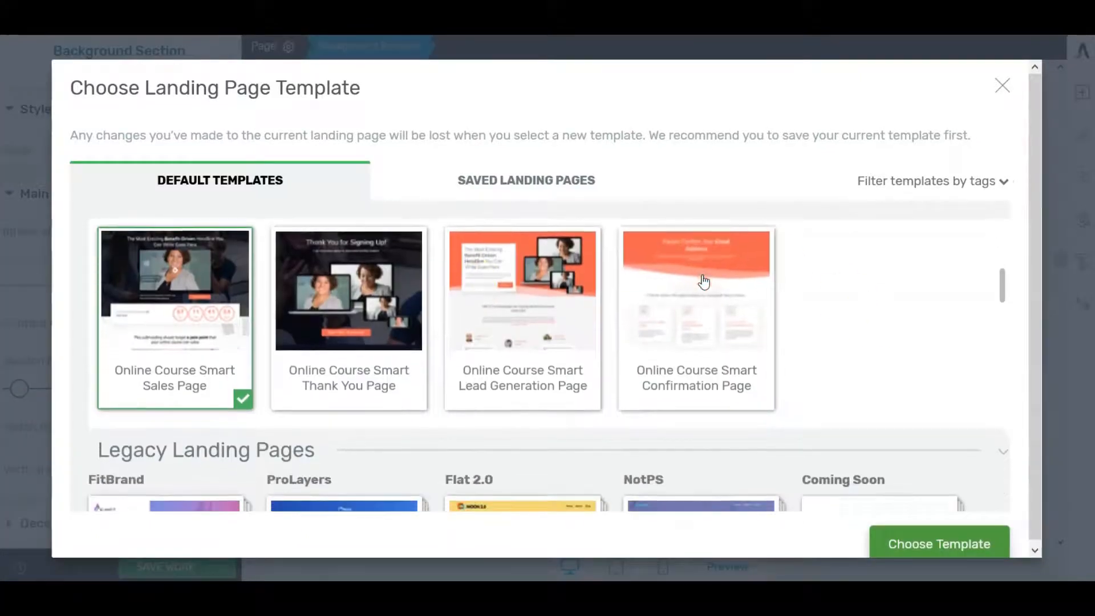
scroll(705, 280, "up", 3)
scroll(705, 279, "down", 1)
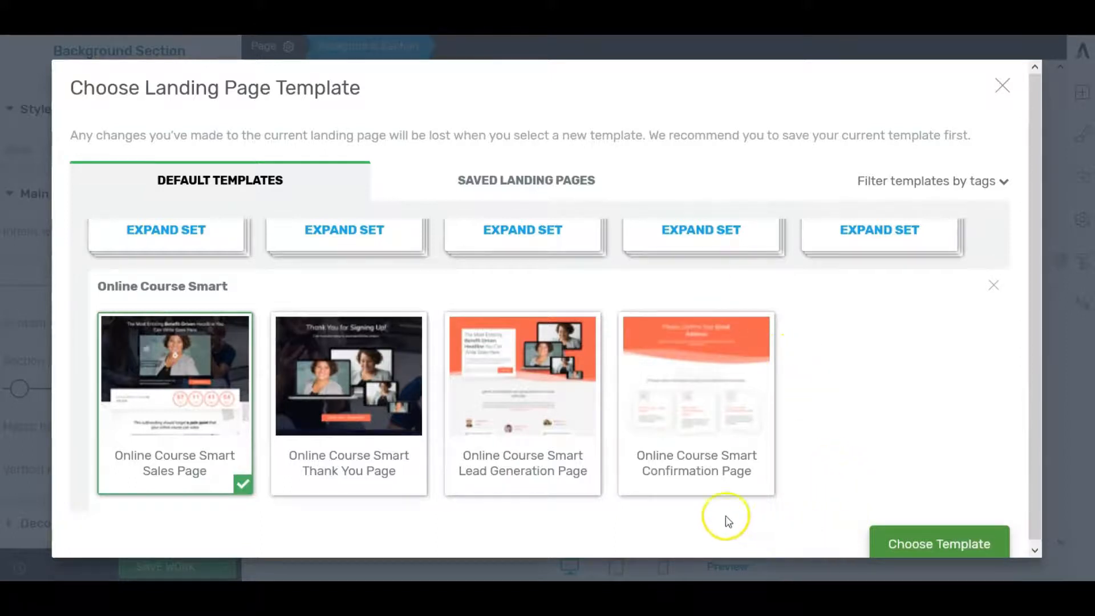
left_click(970, 539)
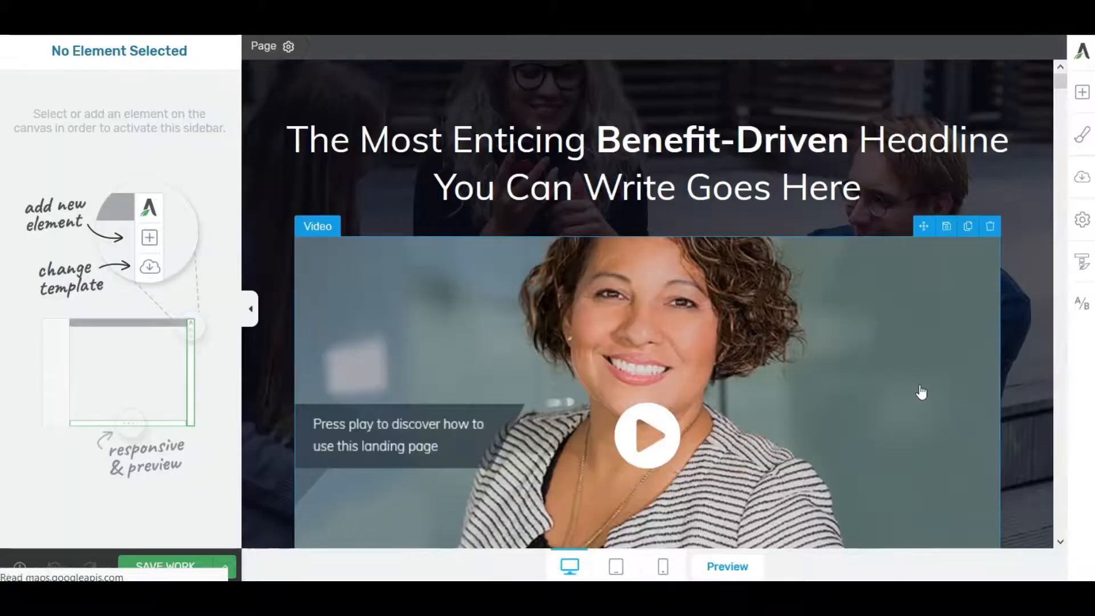
Step: Examine the company name and legal links in the sales page footer in the editor
scroll(941, 280, "down", 15)
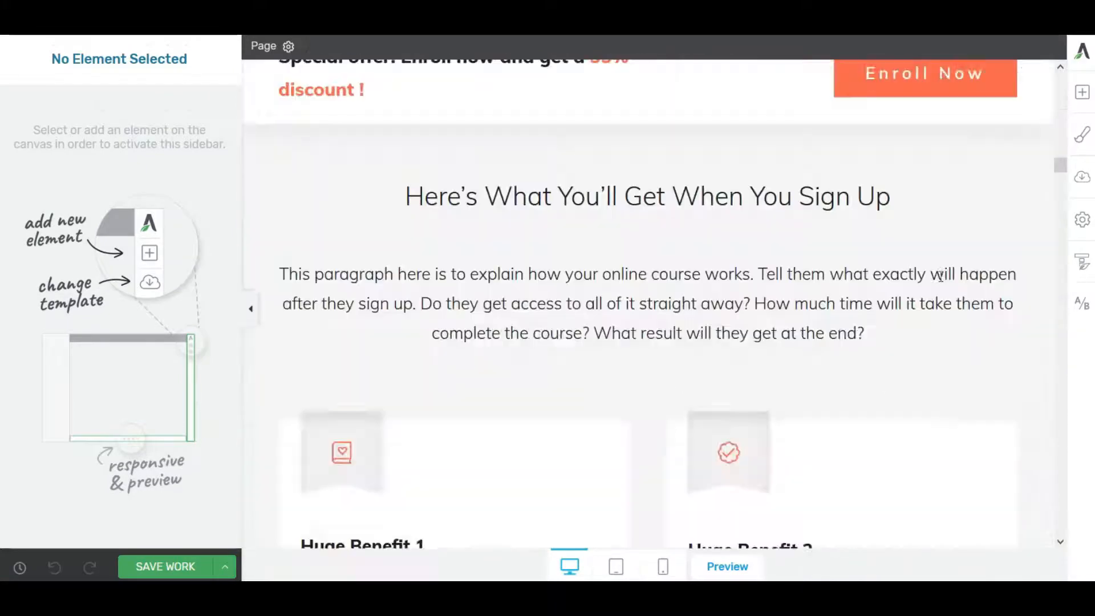
scroll(941, 278, "down", 10)
mouse_move(1056, 196)
left_mouse_down()
mouse_move(1078, 352)
mouse_move(1071, 558)
left_mouse_up()
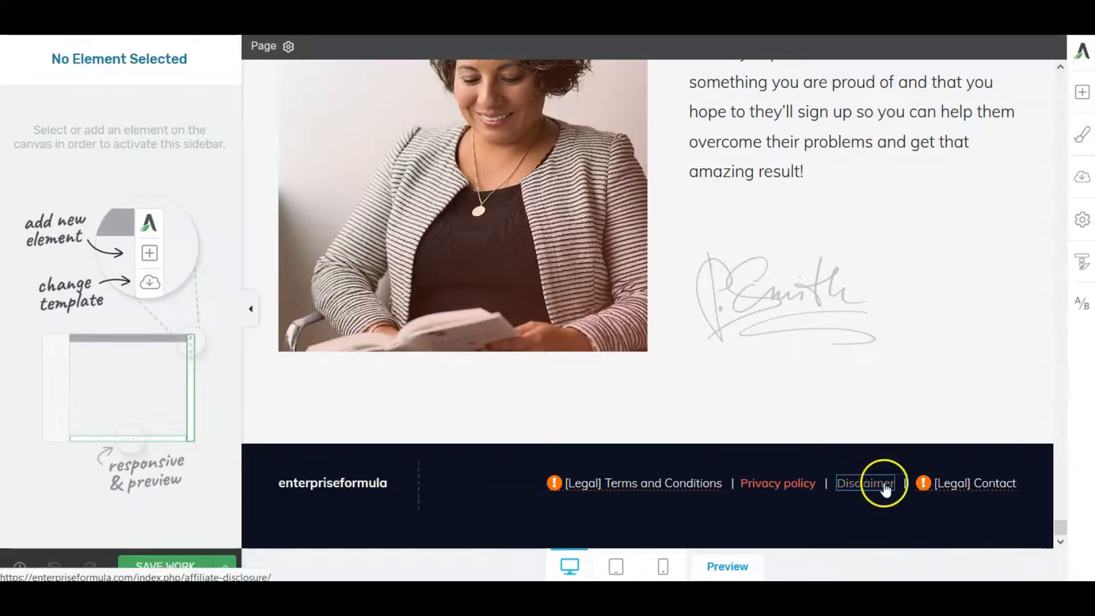
mouse_move(956, 493)
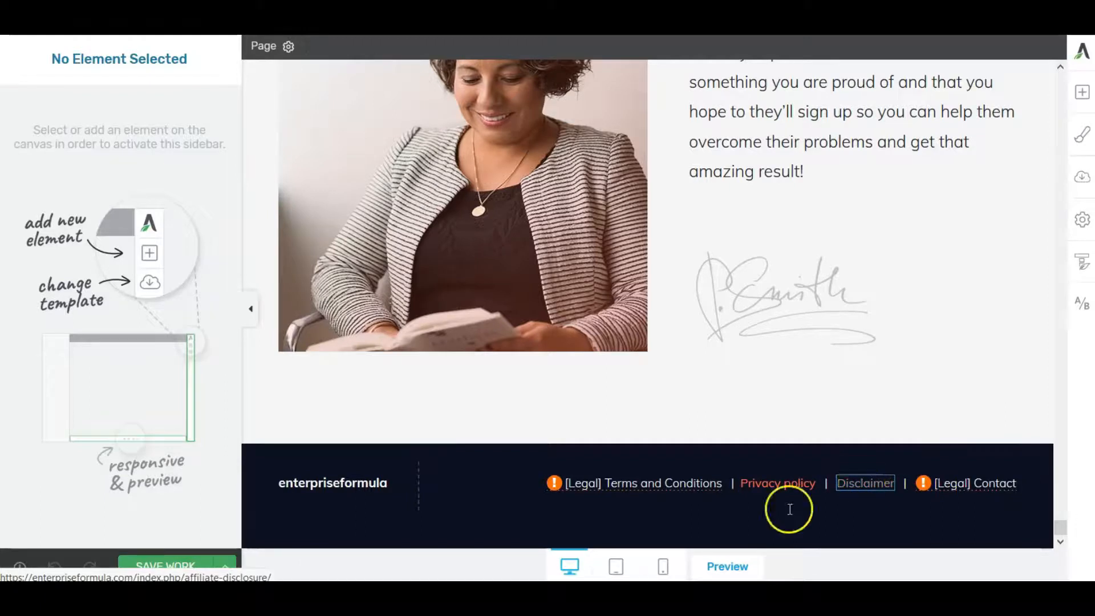
Step: Preview the sales page and check which global fields show in its footer
left_click(732, 570)
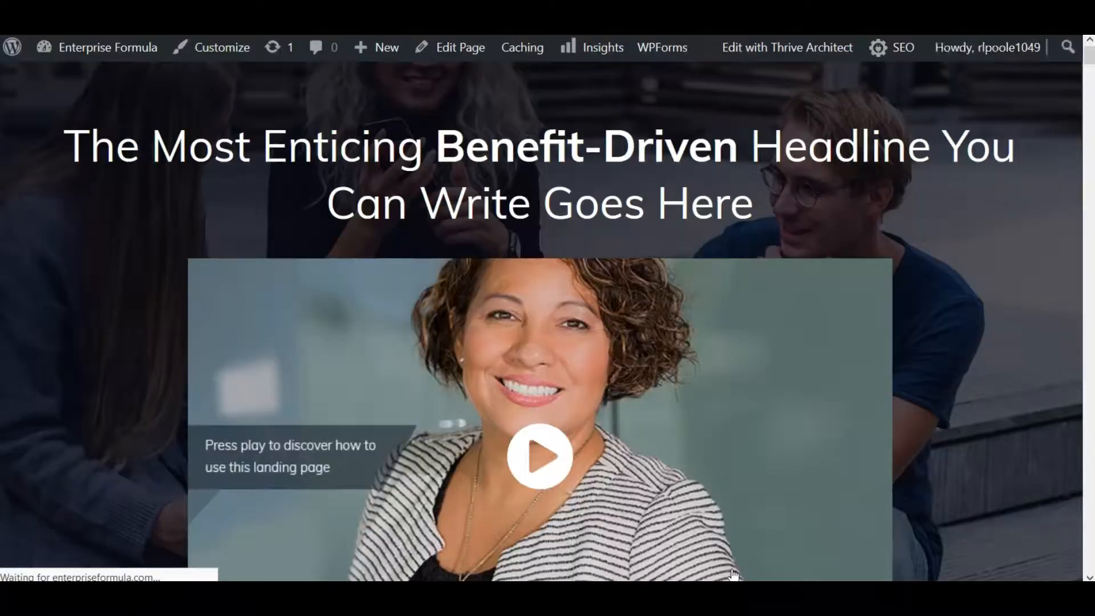
scroll(949, 289, "down", 15)
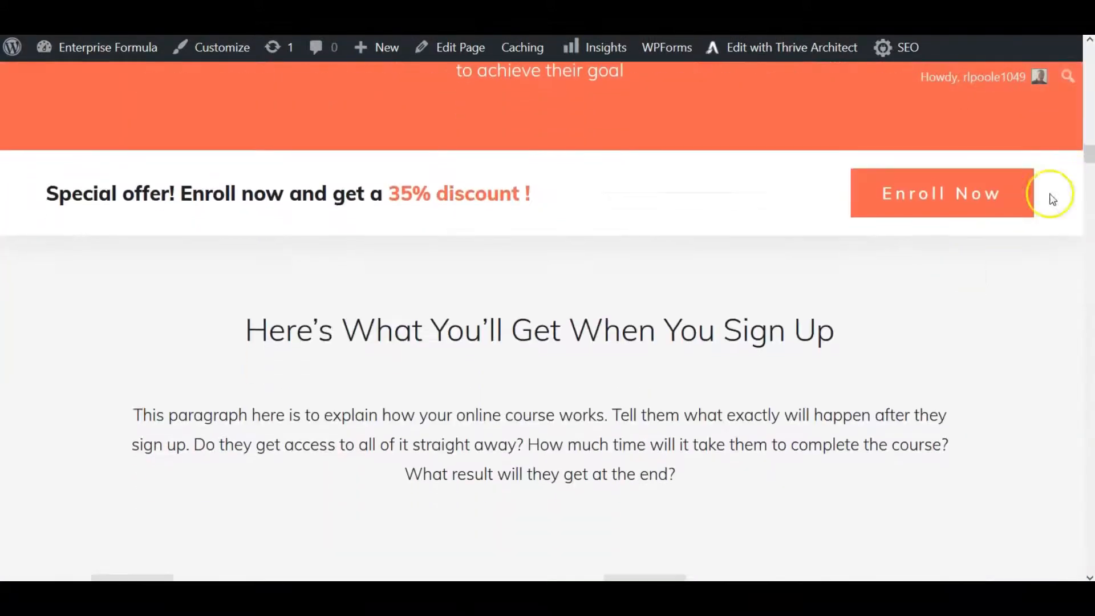
left_click_drag(1090, 154, 1062, 577)
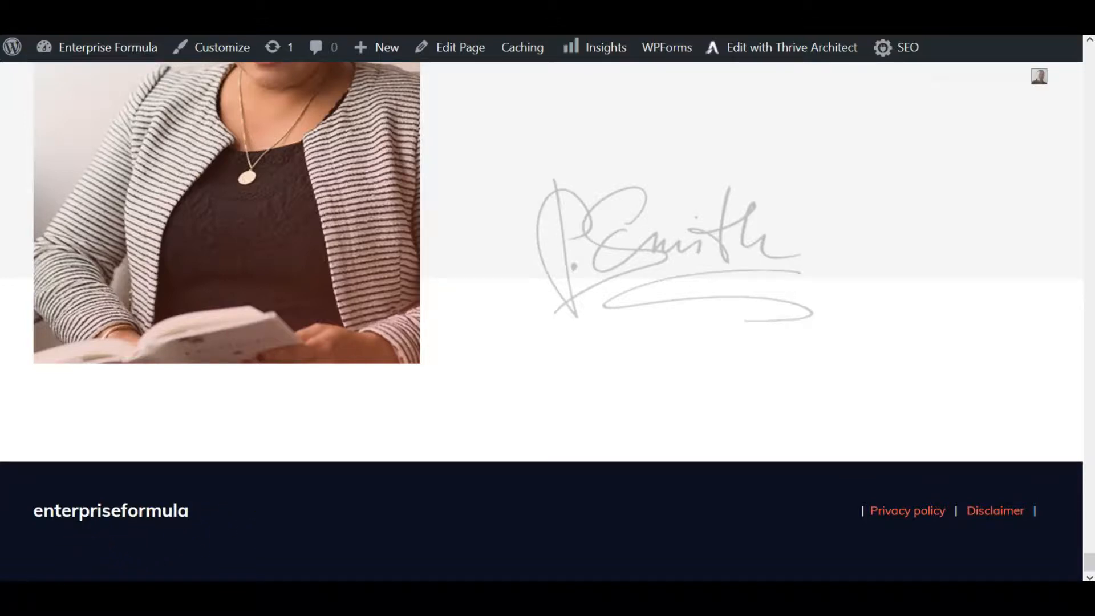
scroll(990, 349, "up", 10)
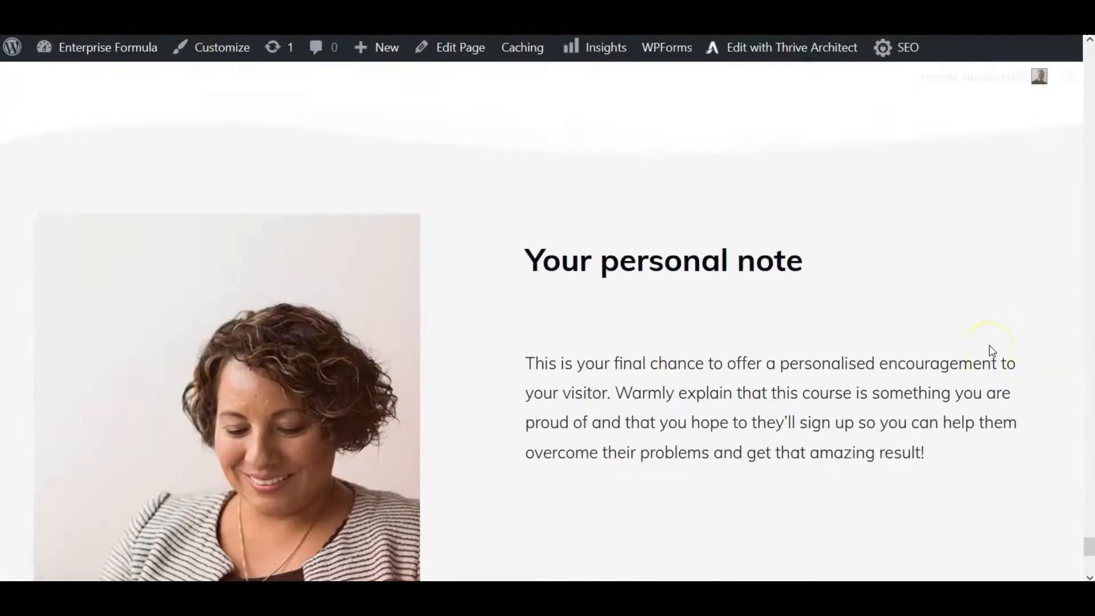
Step: Return to the editor and replace the page's template with Chic Homepage from the non-smart Chic set of default templates
mouse_move(946, 93)
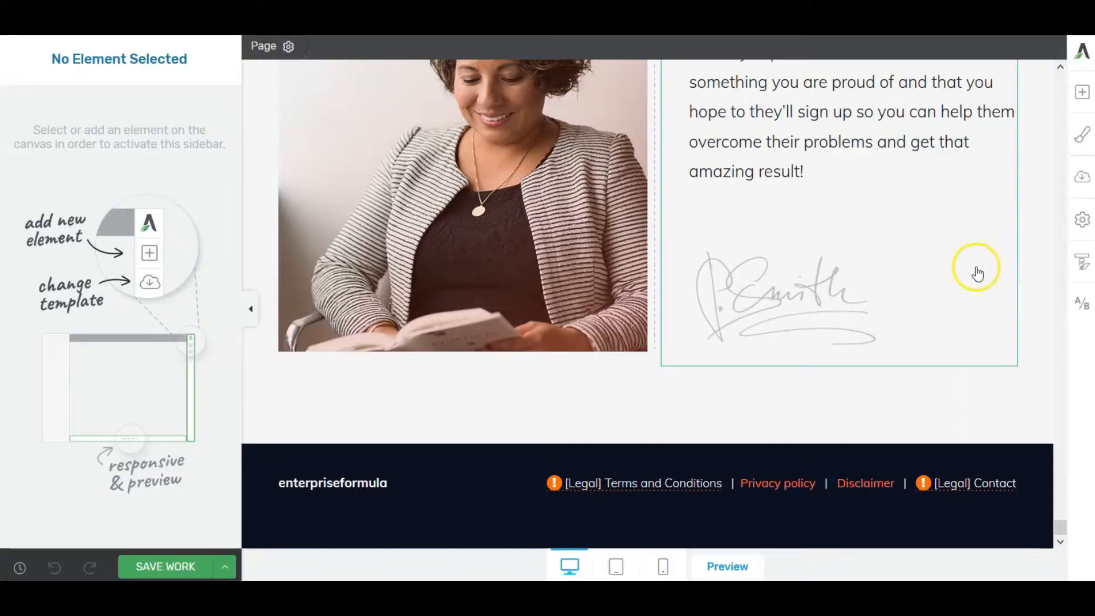
scroll(973, 272, "up", 5)
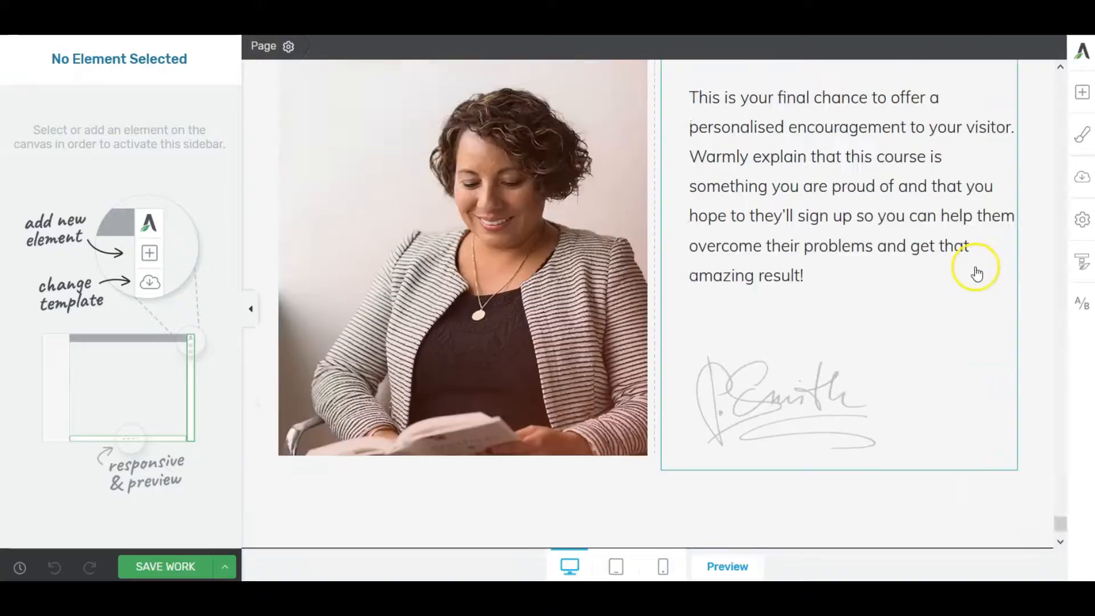
left_click(1083, 180)
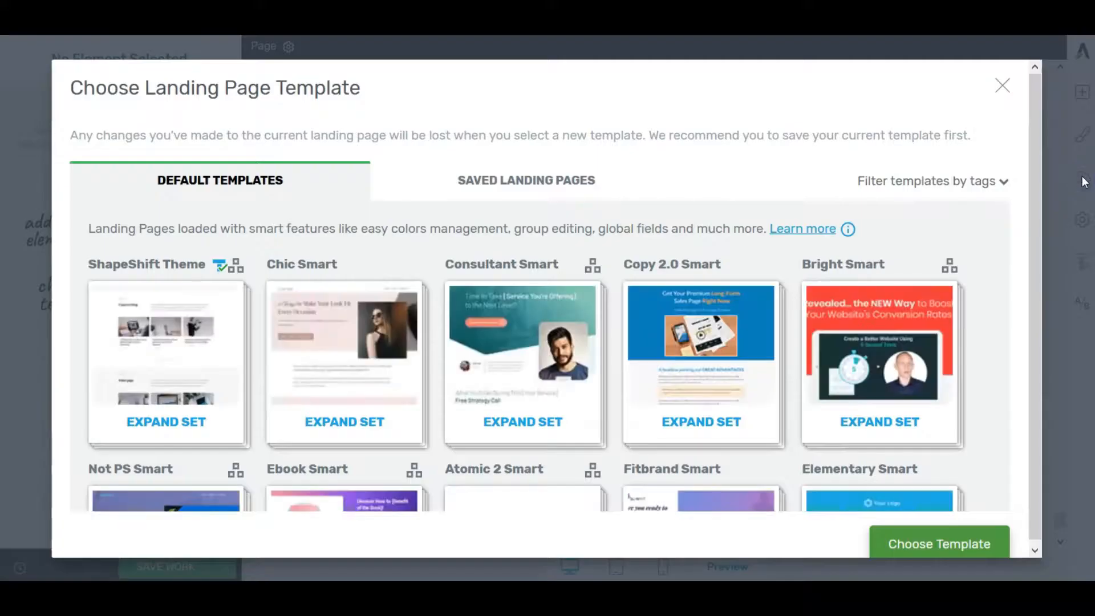
scroll(601, 357, "down", 10)
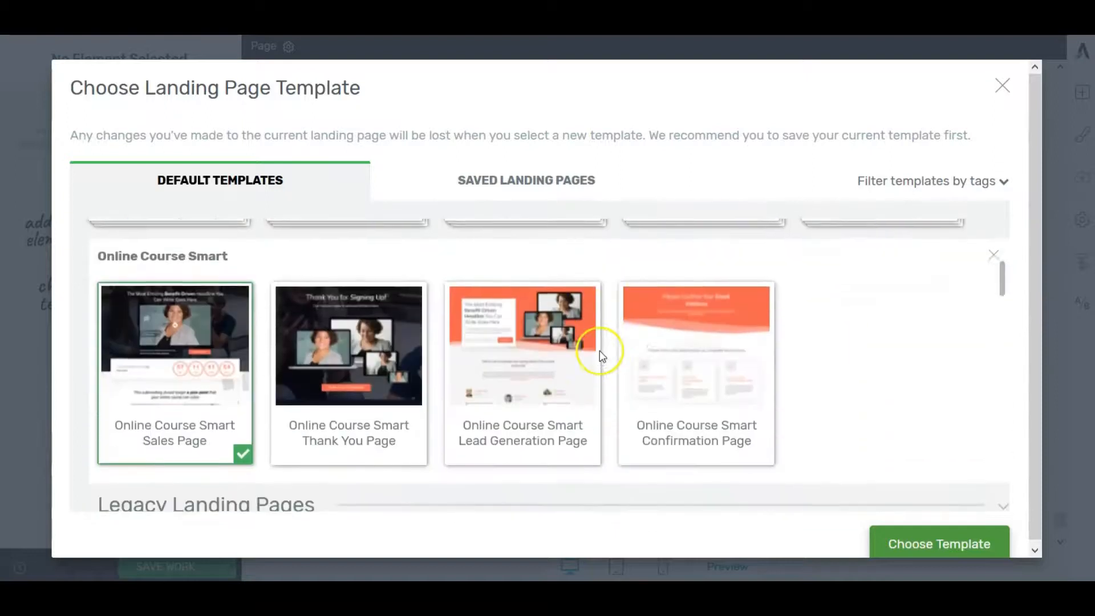
scroll(601, 357, "down", 6)
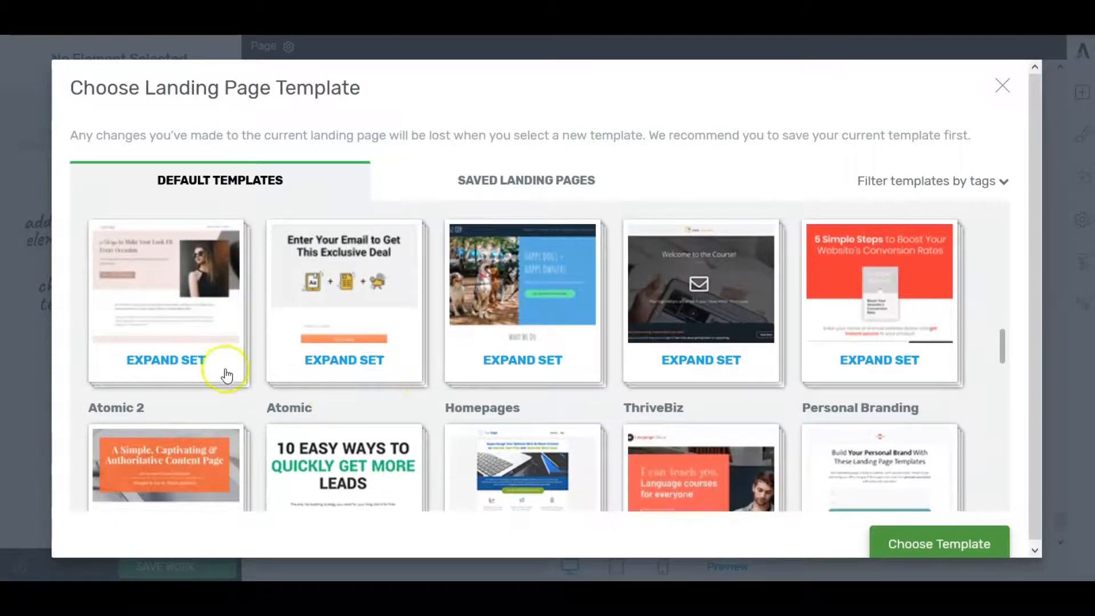
left_click(189, 367)
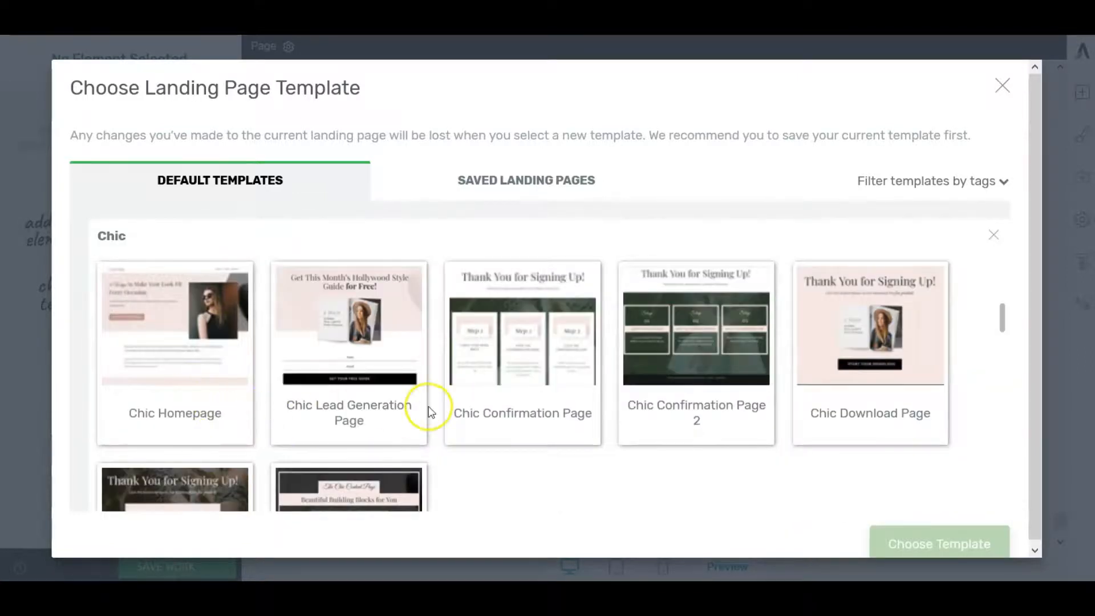
left_click(207, 424)
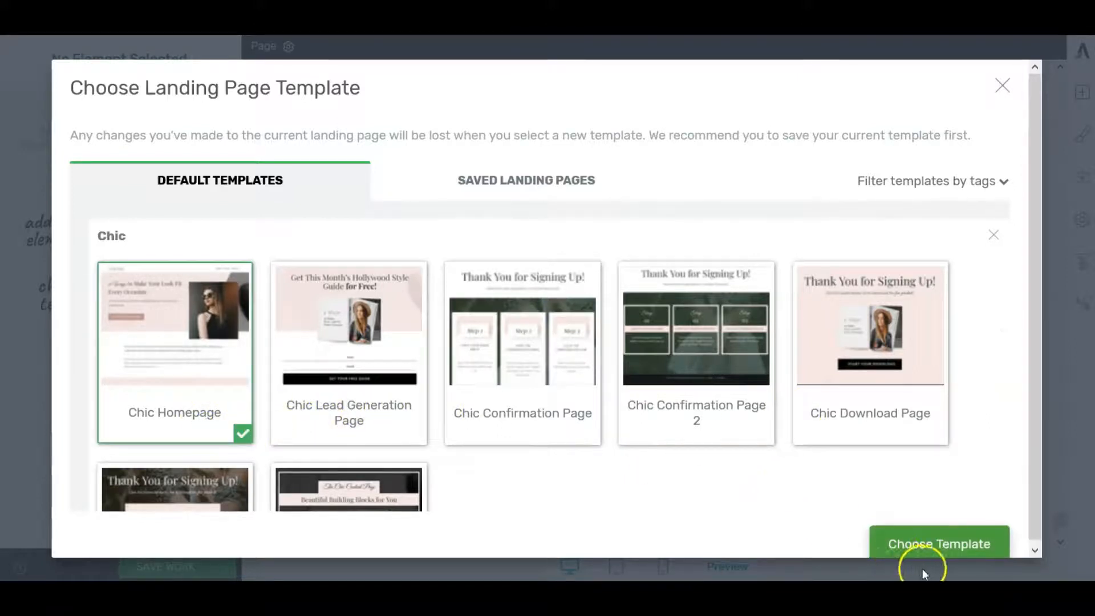
left_click(954, 546)
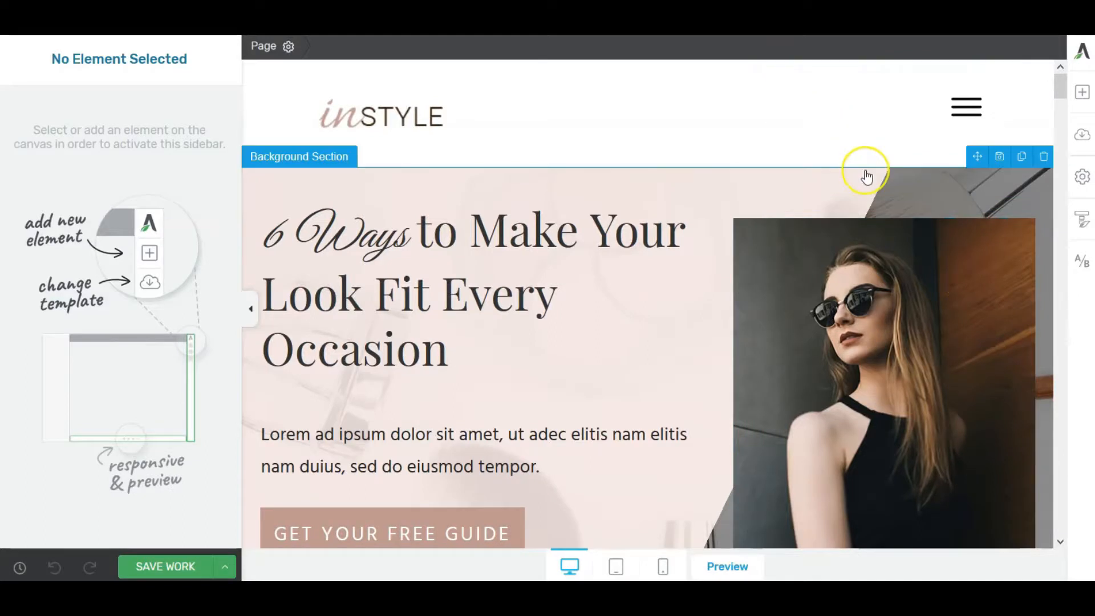
Step: Replace the footer text "© Thrive Landing Pages. All rights Reserved" with dynamic text from the company Name global field
scroll(867, 178, "down", 20)
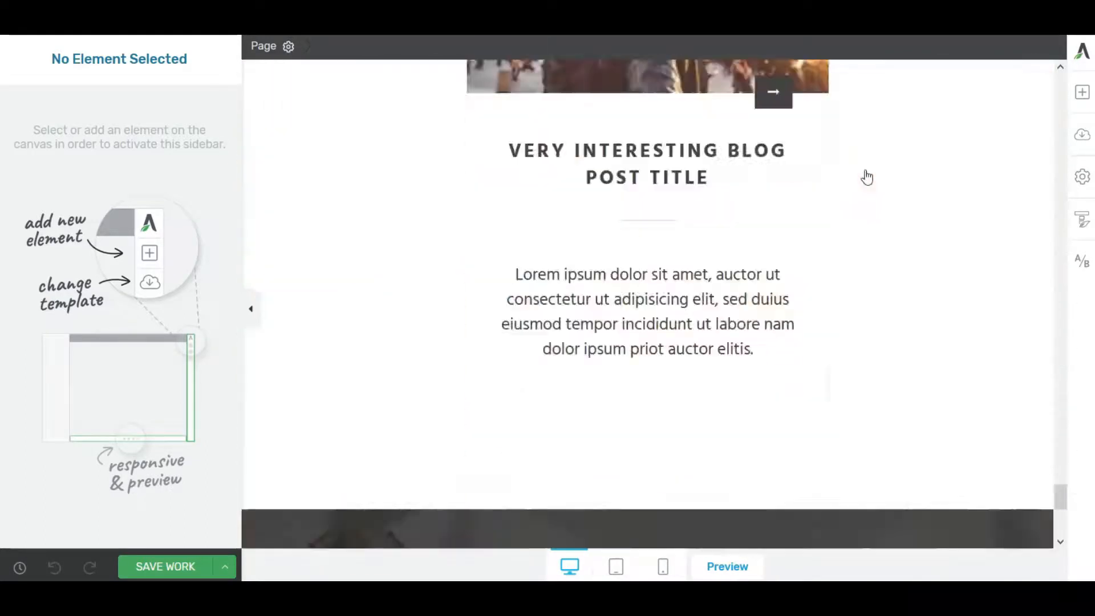
scroll(867, 178, "down", 10)
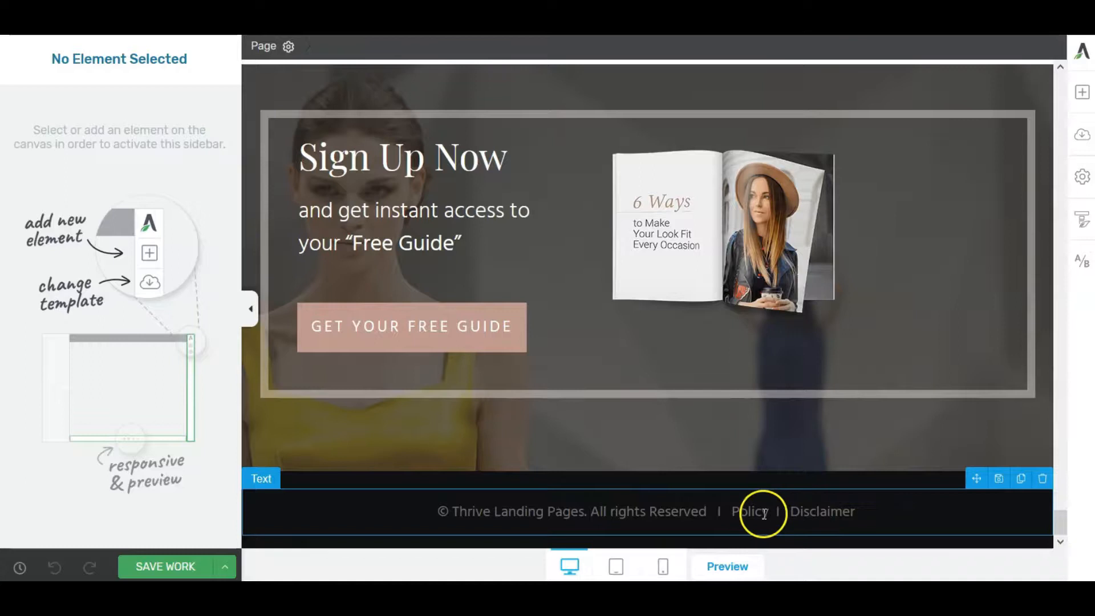
left_click(768, 511)
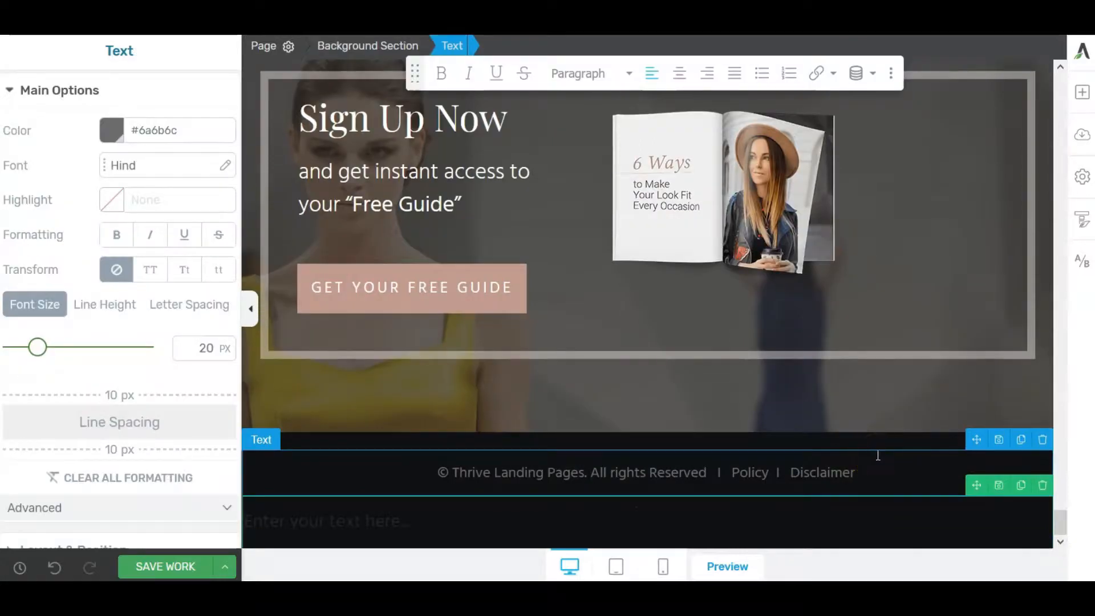
left_click(867, 455)
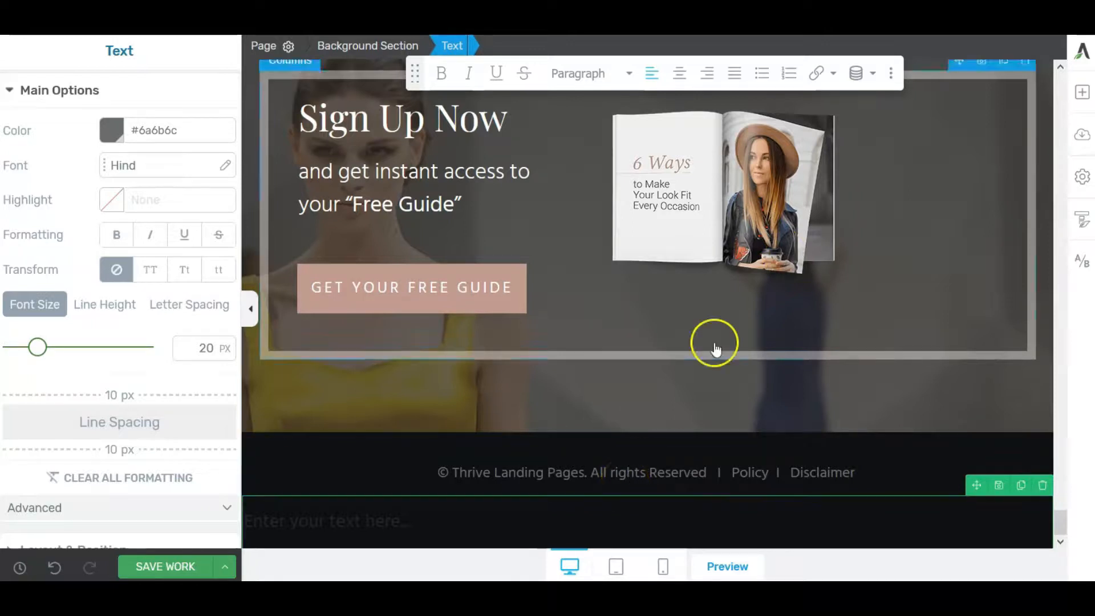
left_click(324, 486)
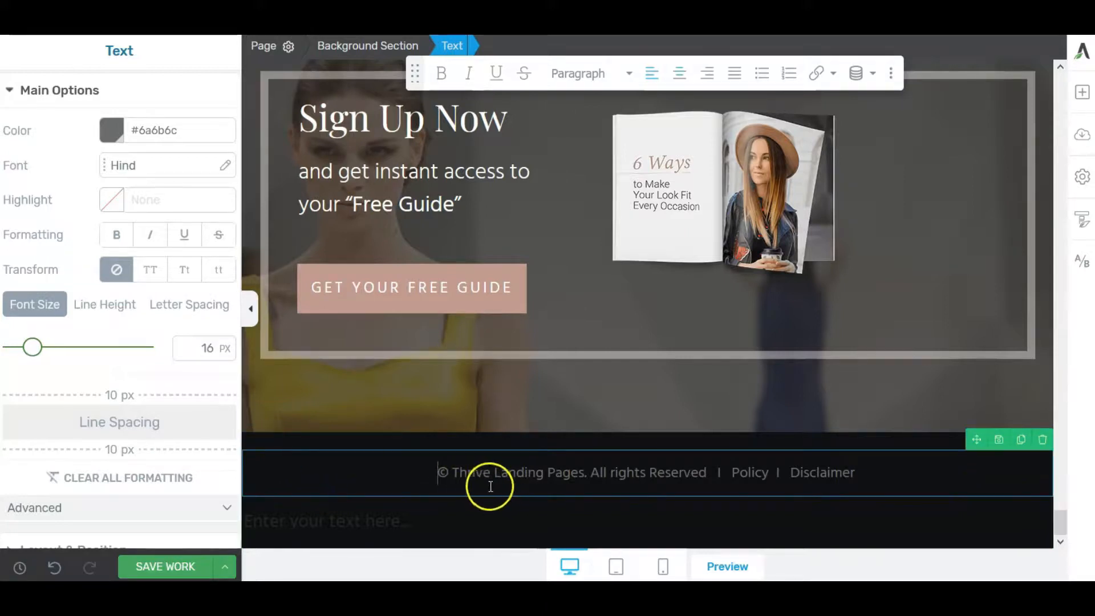
left_click_drag(440, 473, 714, 486)
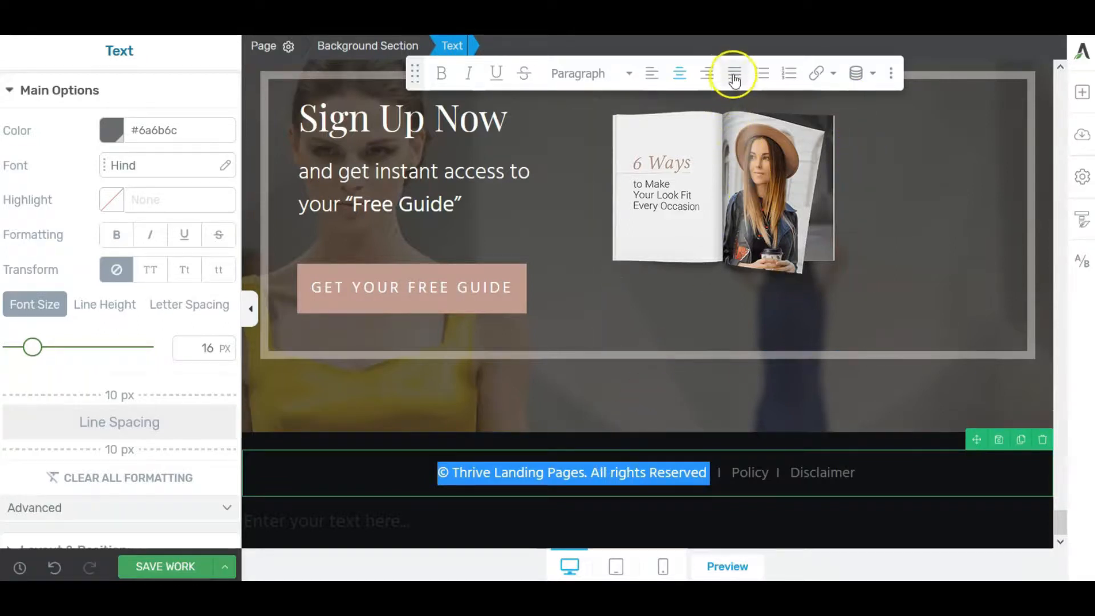
left_click(856, 74)
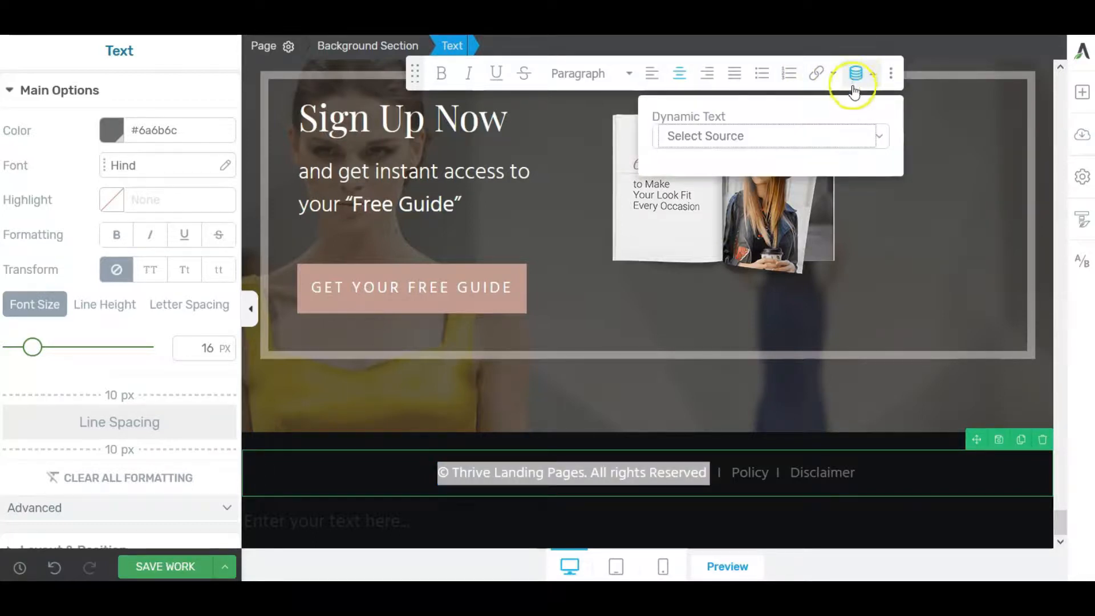
left_click(880, 137)
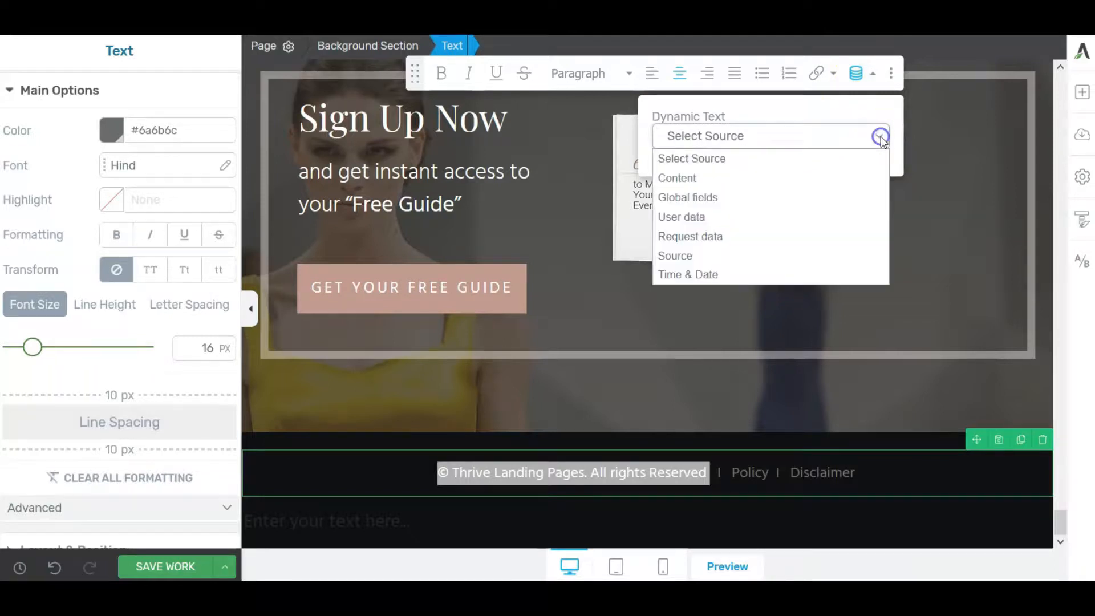
left_click(787, 196)
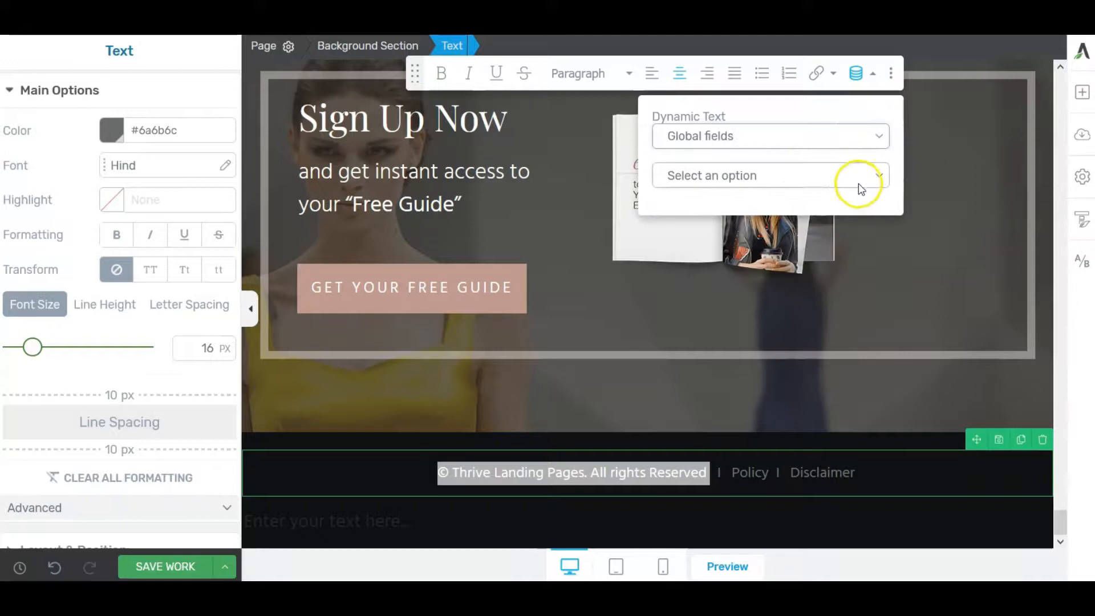
left_click(878, 178)
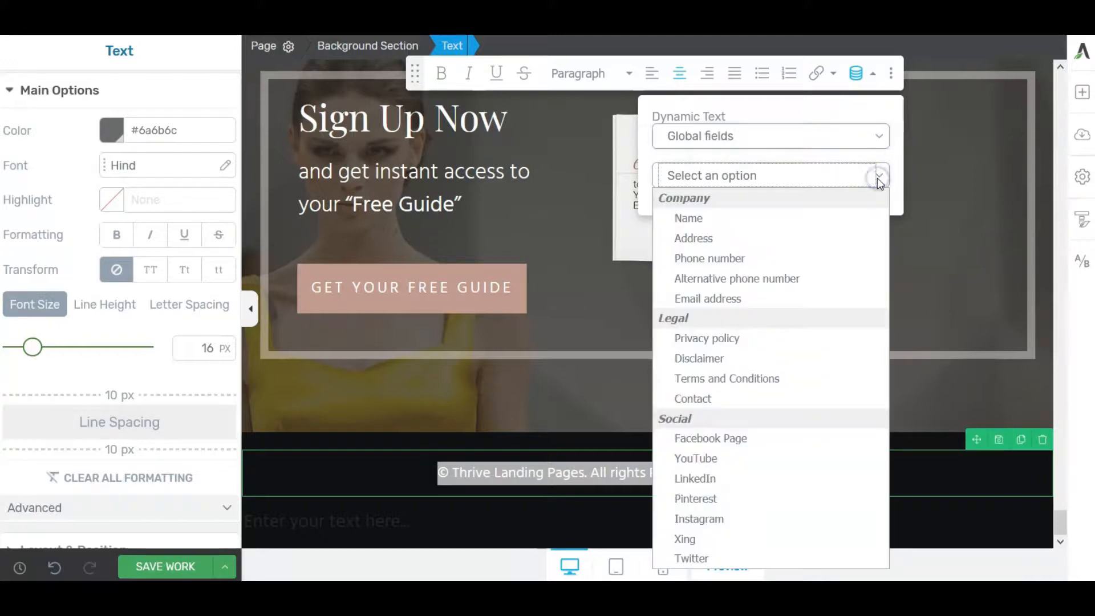
left_click(789, 222)
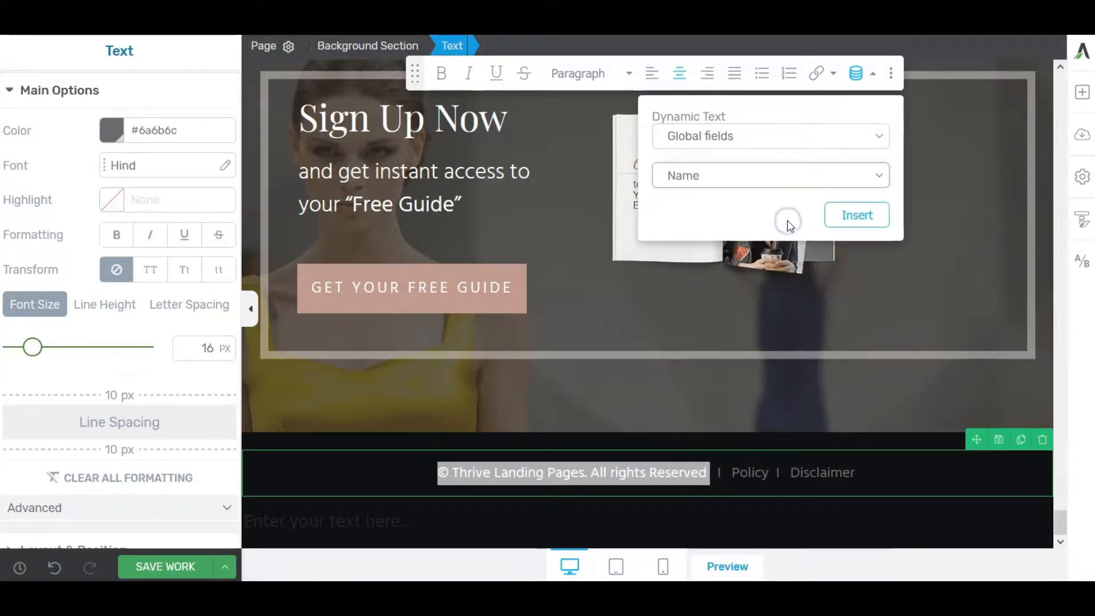
left_click(861, 212)
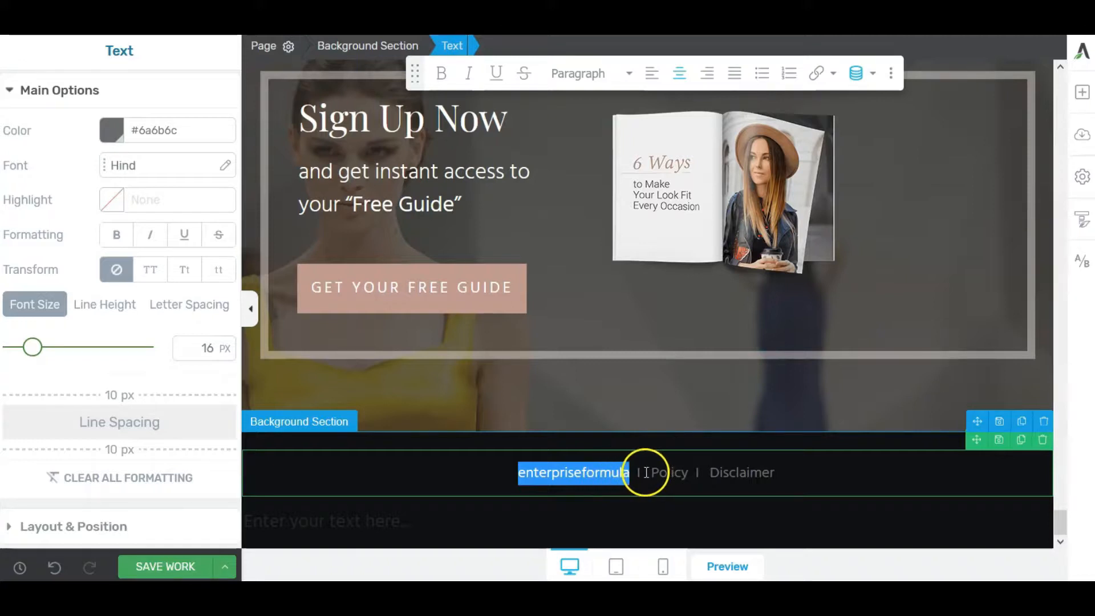
Step: Replace the word "Policy" in the footer with dynamic text from the legal Privacy policy global field
left_click_drag(647, 472, 688, 472)
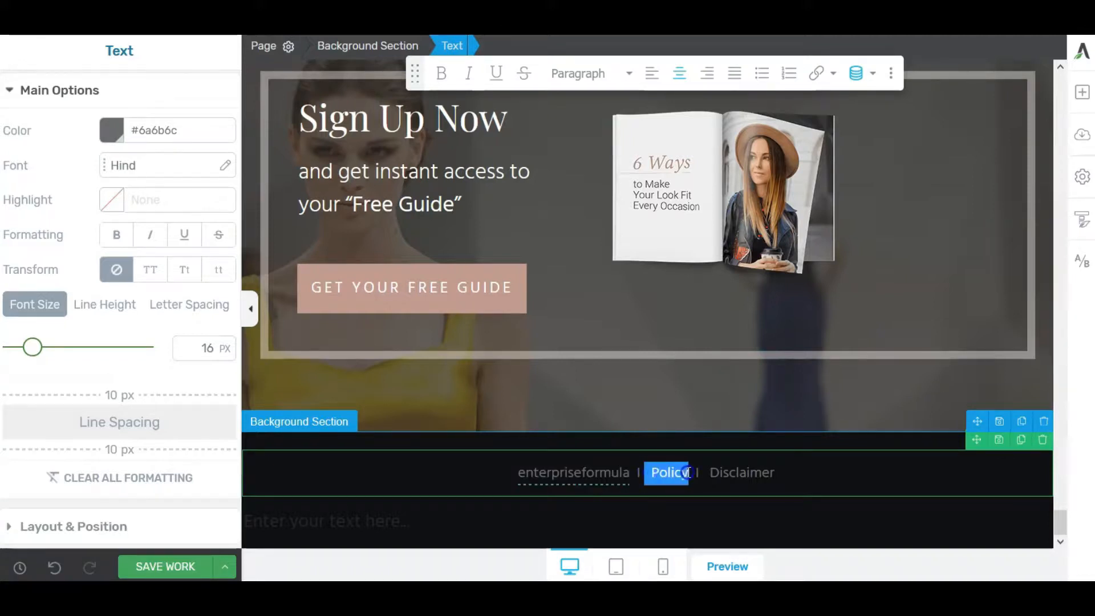
left_click(856, 76)
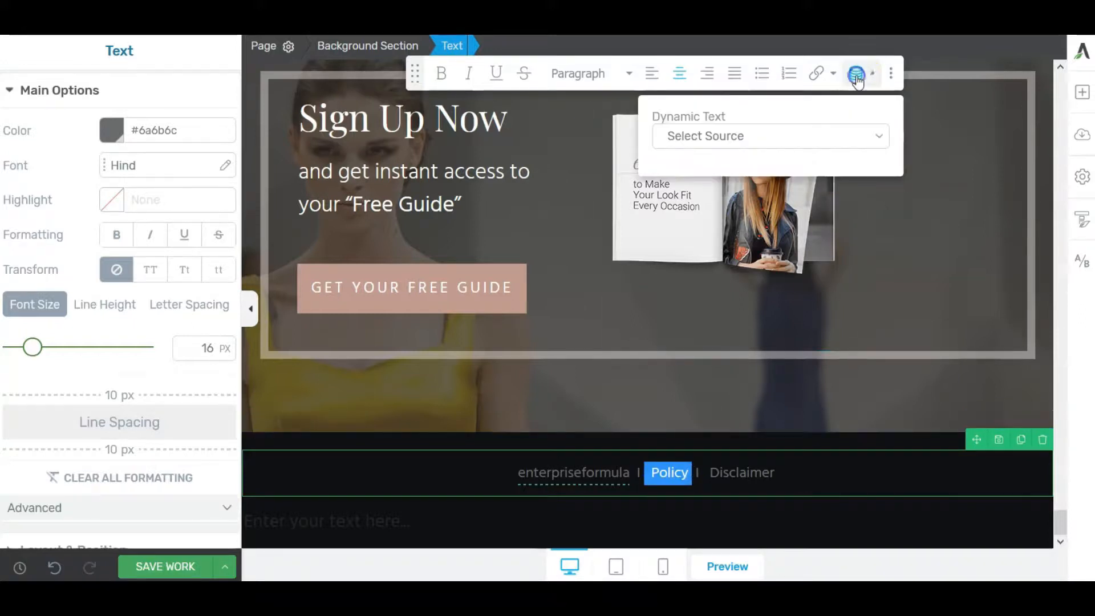
left_click(882, 139)
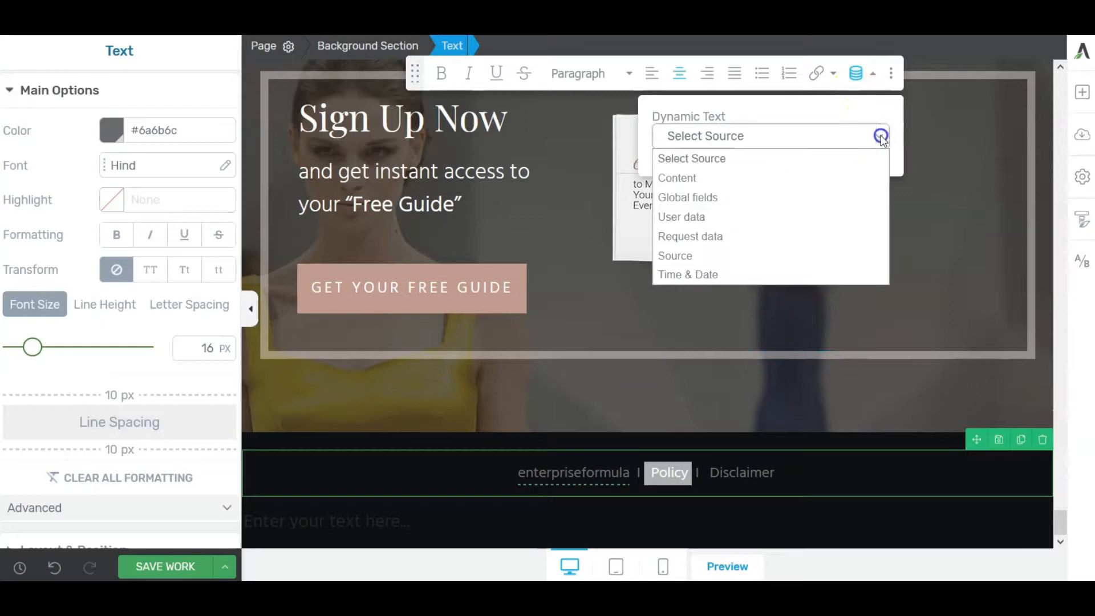
left_click(799, 198)
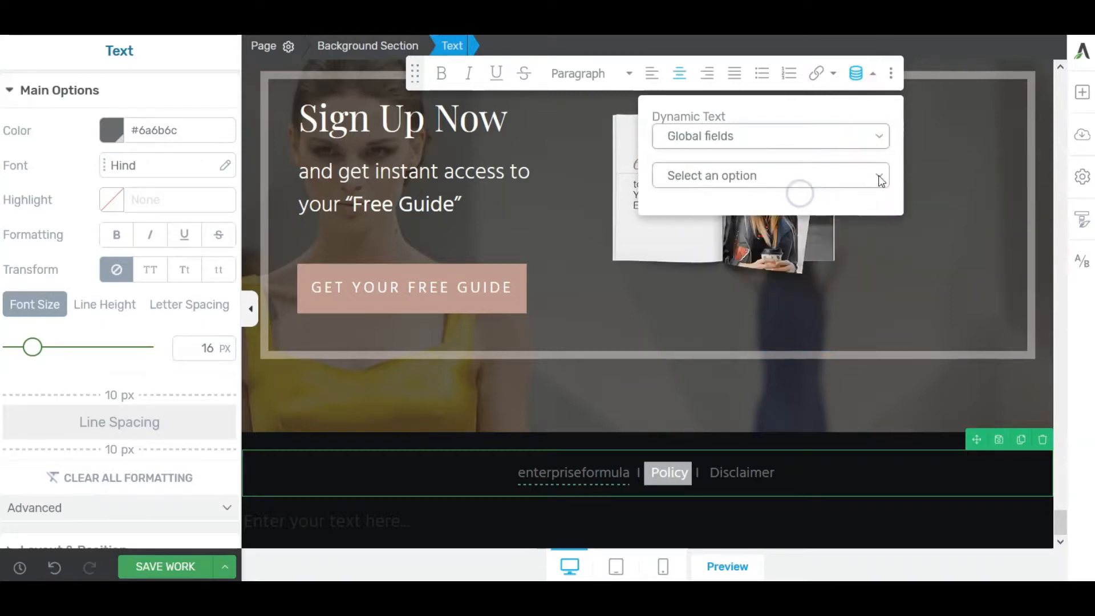
left_click(878, 175)
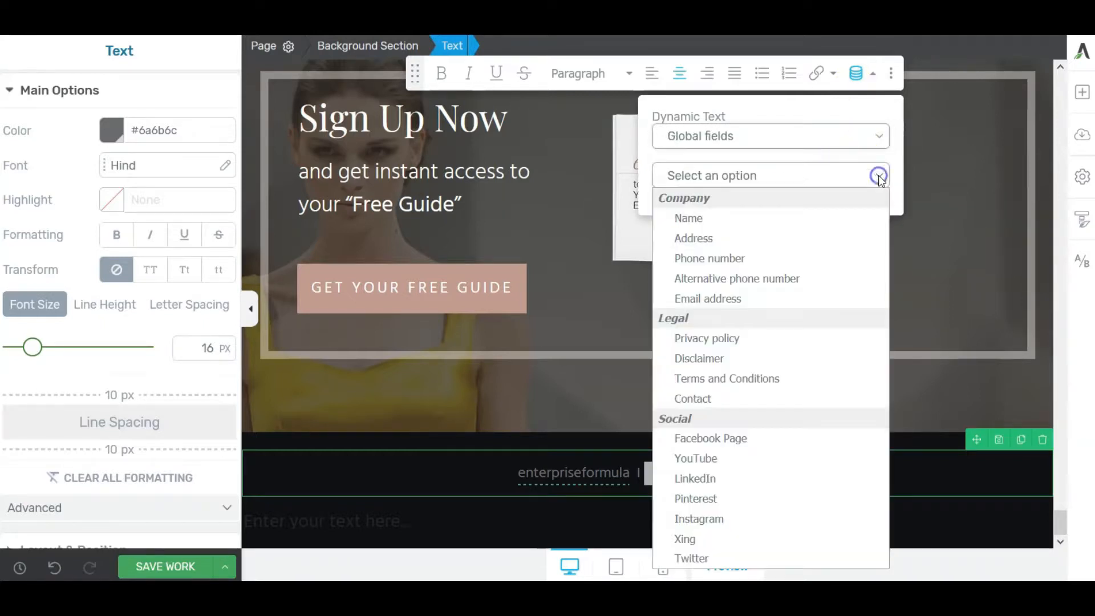
left_click(792, 343)
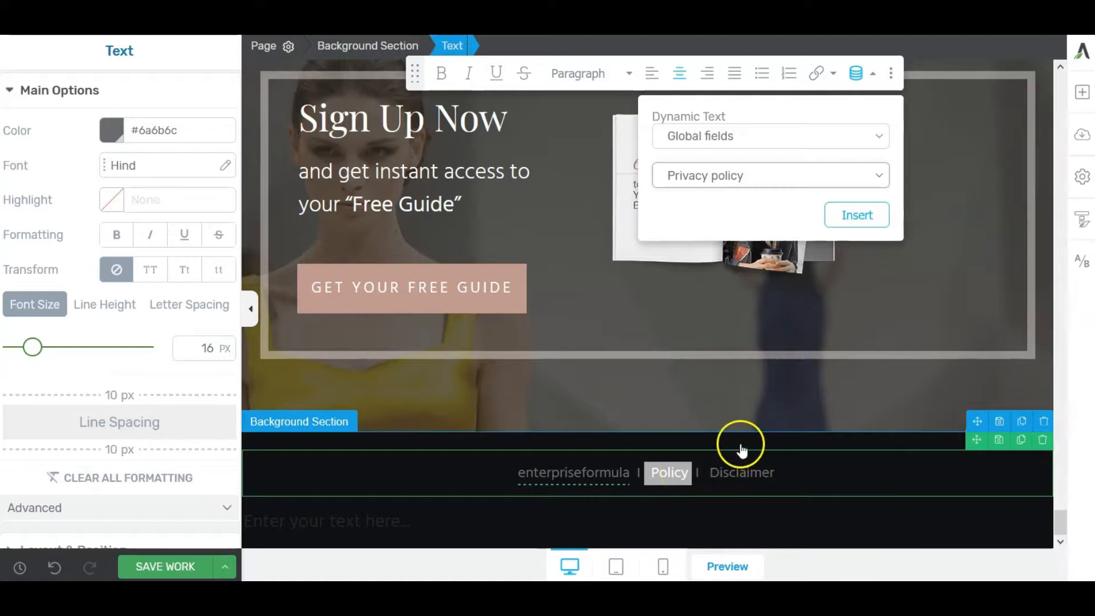
left_click(858, 216)
Step: Preview the Chic page and open the Privacy policy link in its footer to test it
left_click(840, 467)
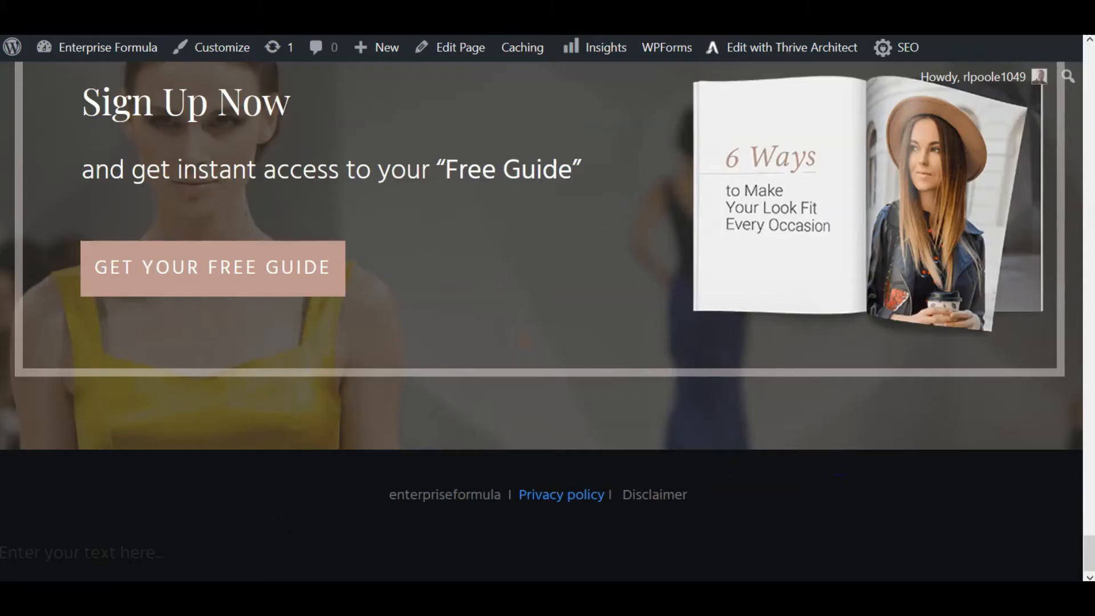
left_click(588, 500)
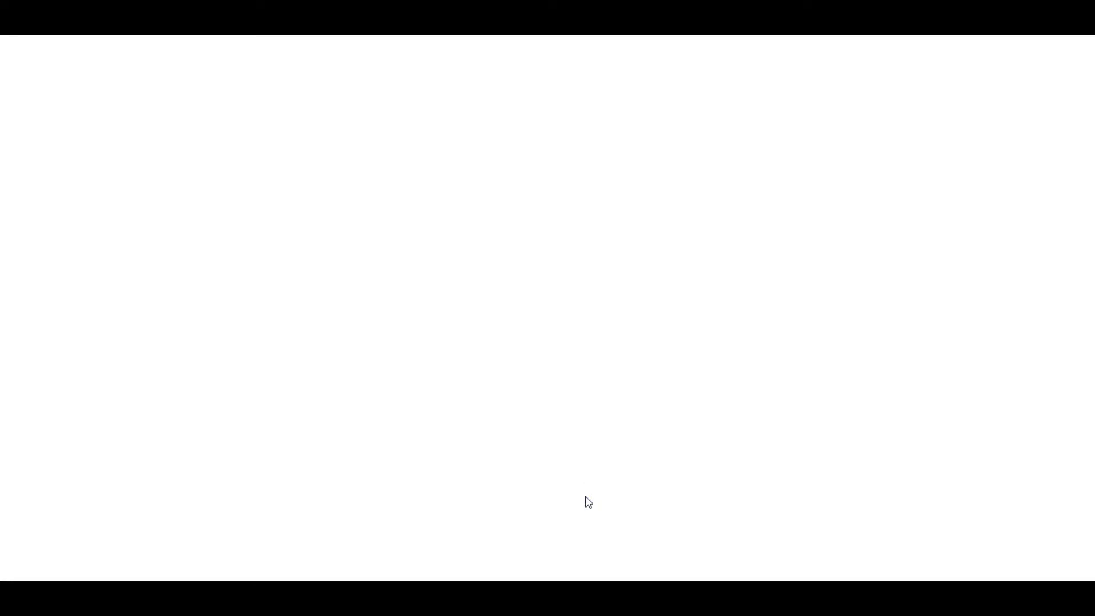